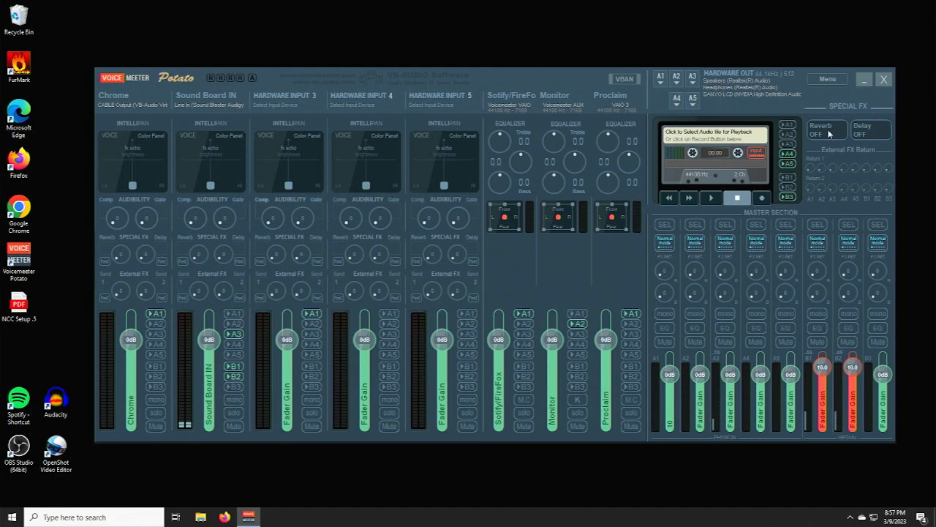
- Switch to Proclaim, dismiss the update notice, and delete the Ser 3123 HOlding on sermon group from the service
left_click(864, 80)
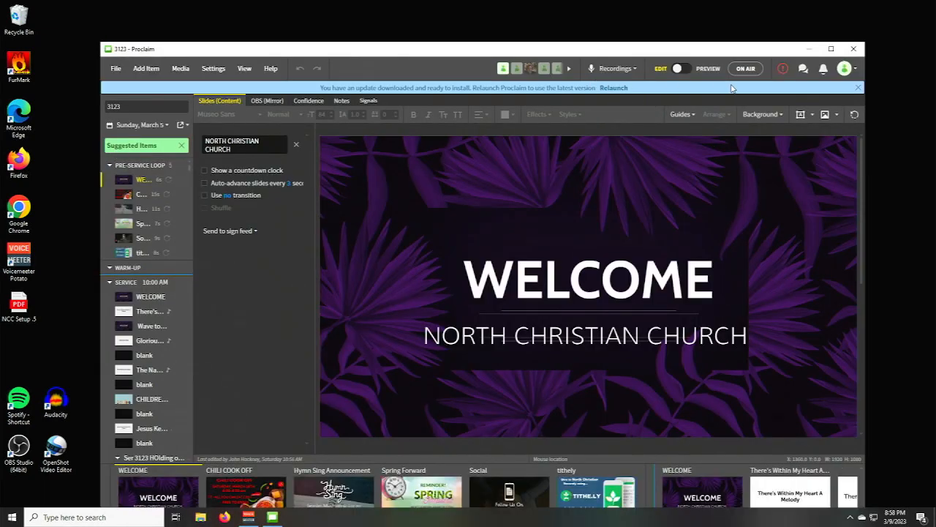
left_click(858, 87)
left_click(185, 445)
right_click(183, 444)
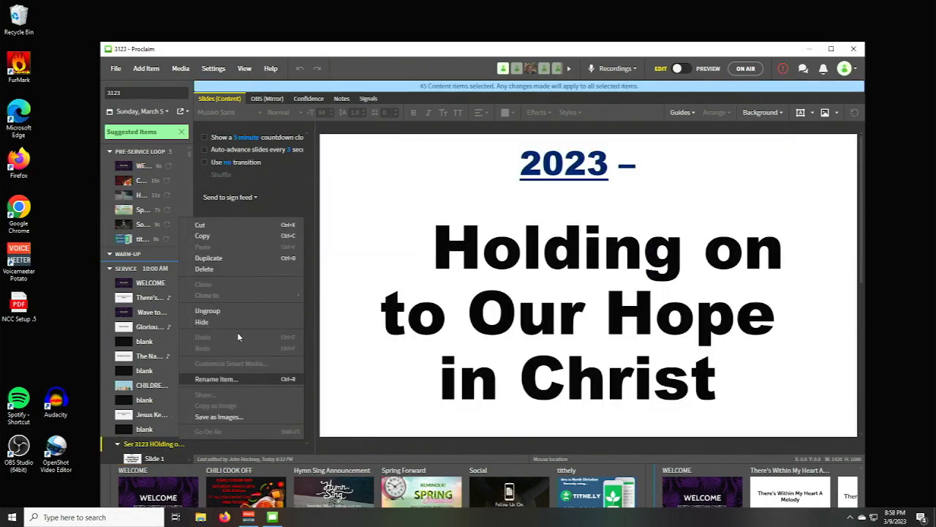
left_click(234, 270)
left_click(831, 48)
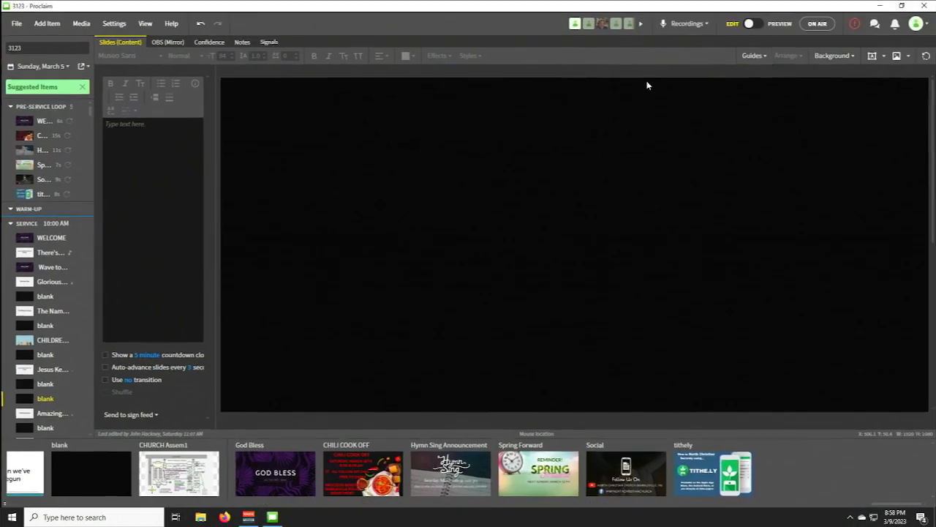
- Reopen the recent presentation 3123, look through its service order, and close the USB Drive (E:) window
left_click(20, 28)
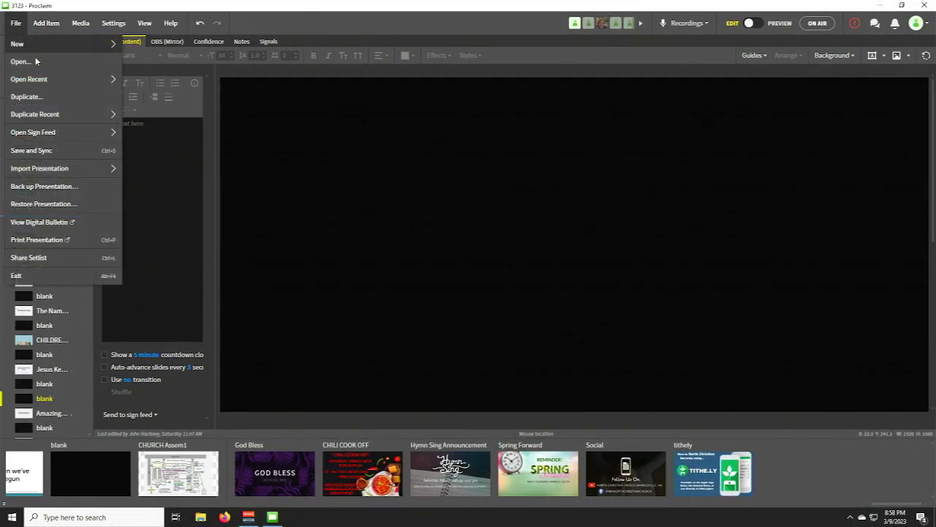
mouse_move(50, 78)
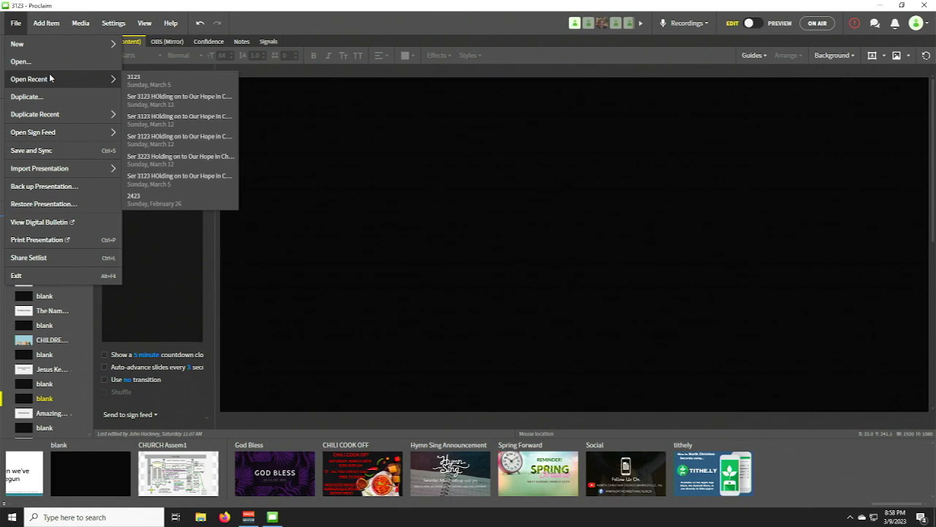
left_click(137, 76)
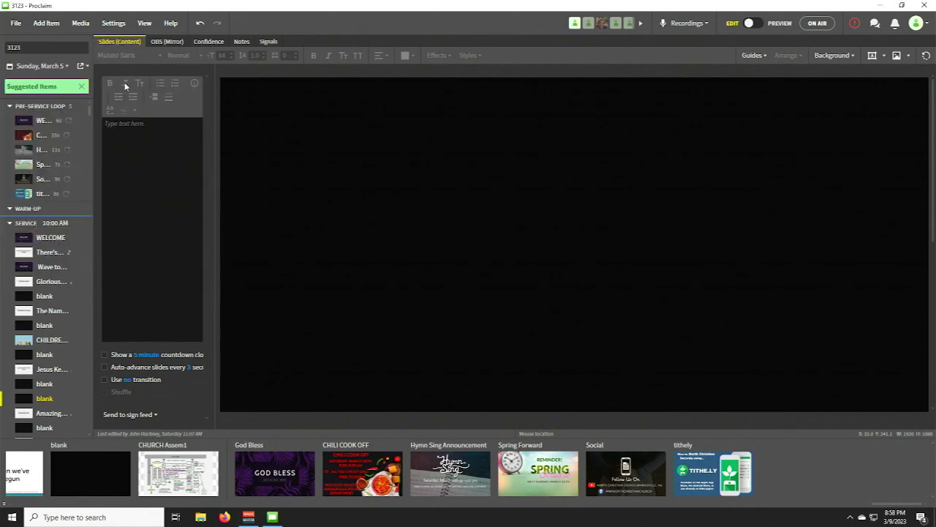
scroll(62, 108, "down", 6)
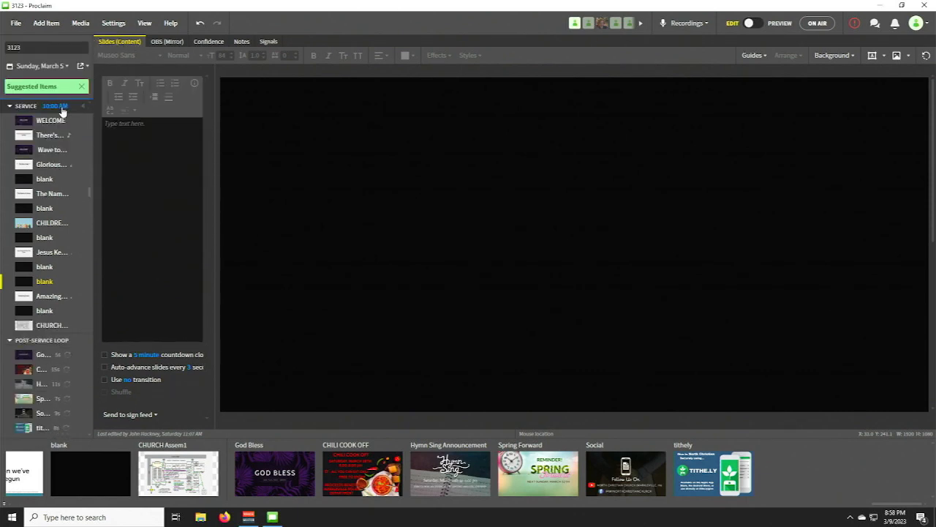
scroll(66, 180, "up", 1)
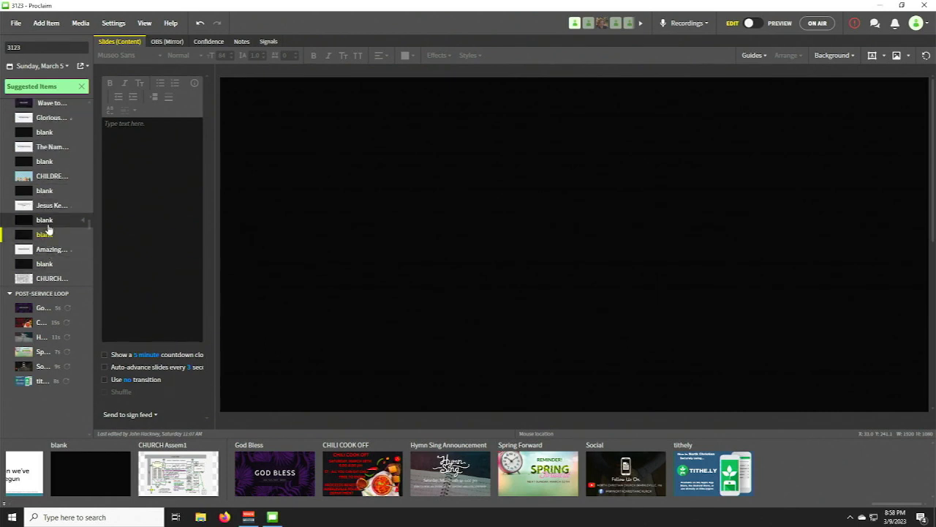
scroll(48, 231, "up", 1)
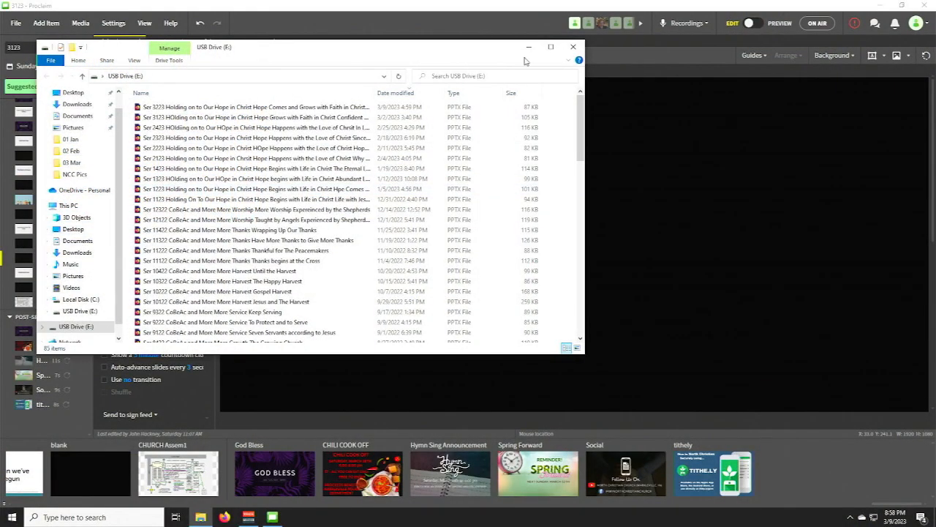
left_click(572, 46)
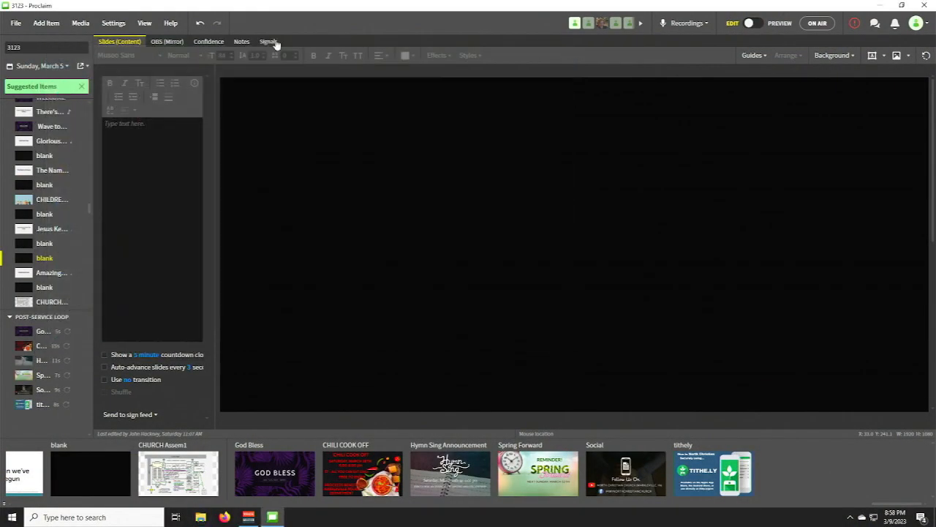
- Import the PowerPoint file Ser 3123 HOlding on to Our Hope in Christ Hope Grows with Faith from the USB drive, converted to images
left_click(16, 24)
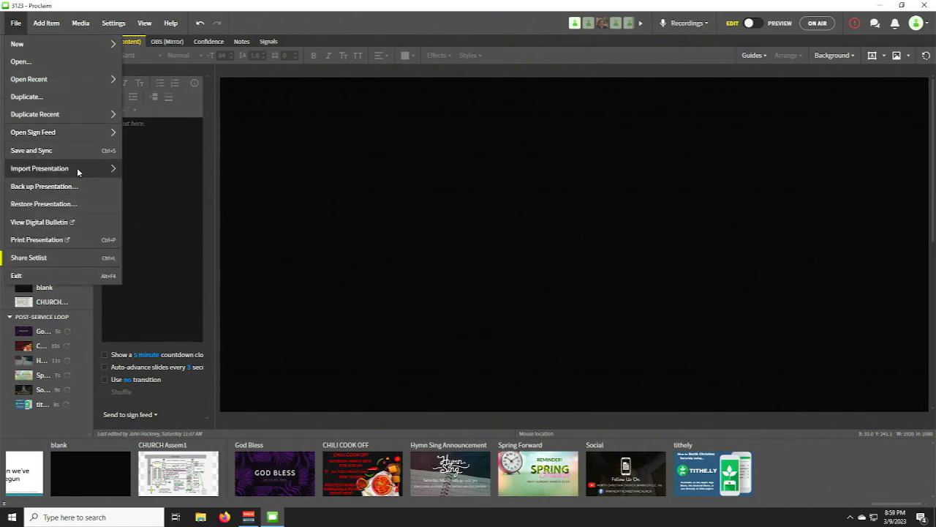
mouse_move(77, 168)
left_click(162, 172)
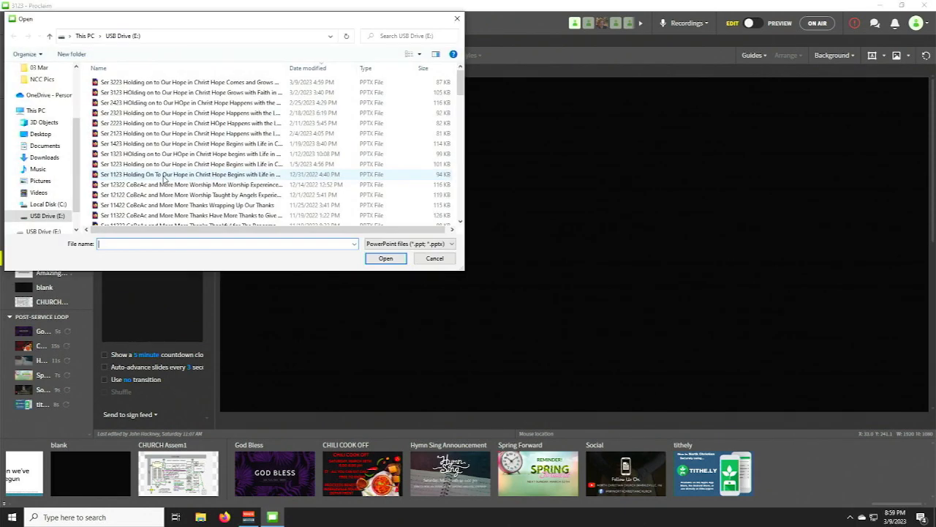
double_click(115, 94)
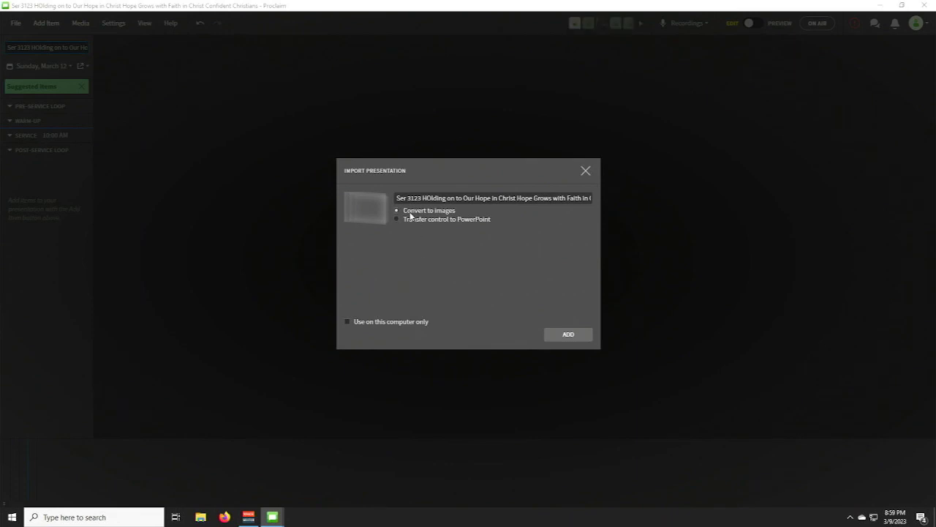
left_click(566, 335)
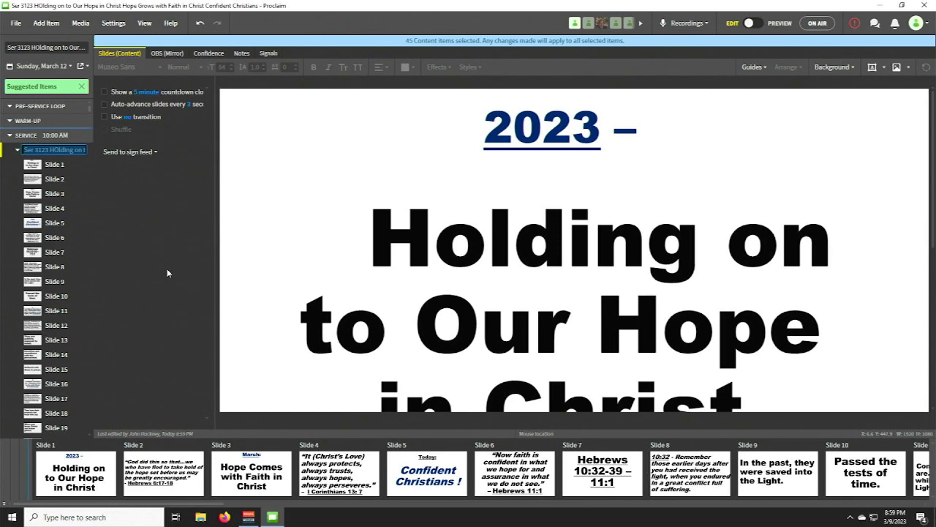
left_click(183, 281)
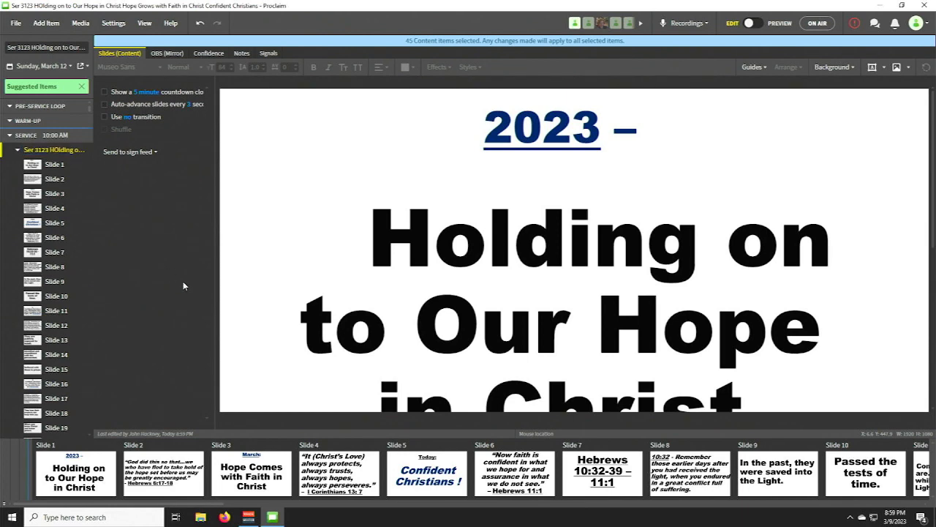
- Copy the imported Ser 3123 slide group and reopen the recent presentation 3123
right_click(69, 152)
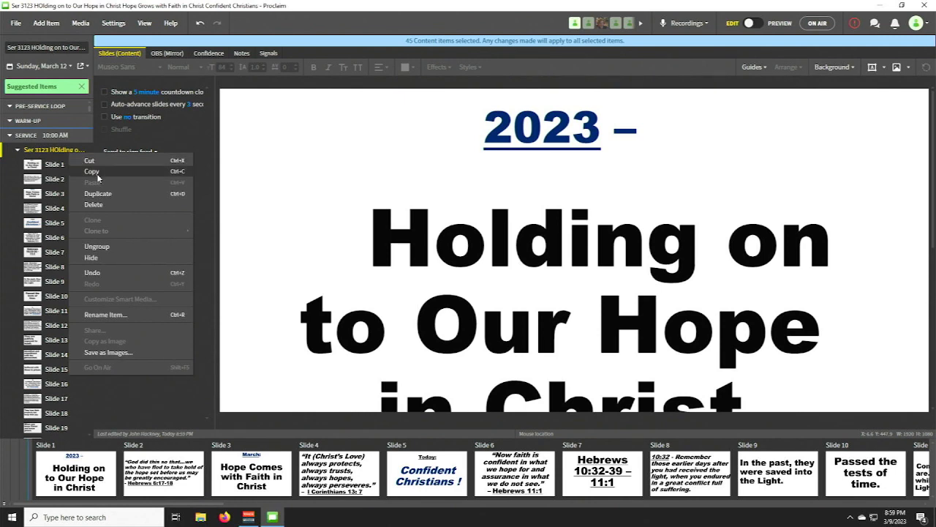
left_click(97, 173)
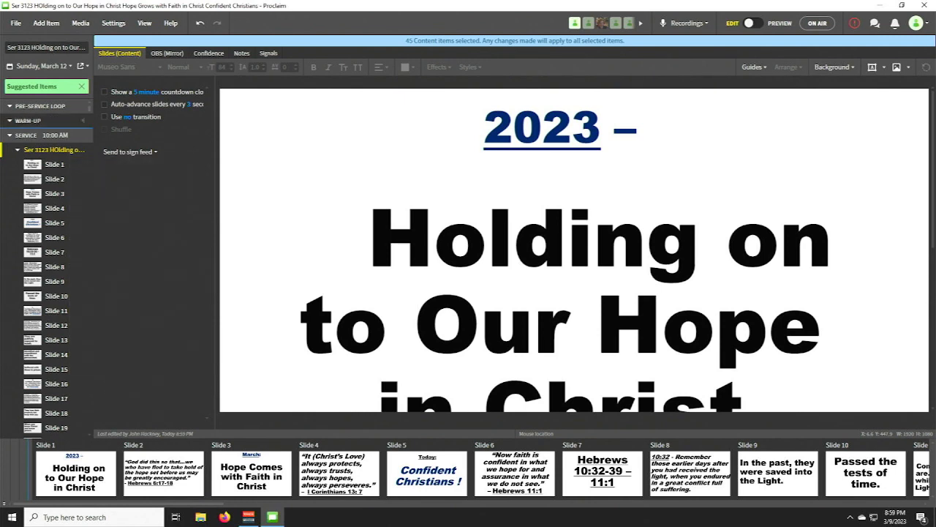
left_click(20, 24)
mouse_move(52, 79)
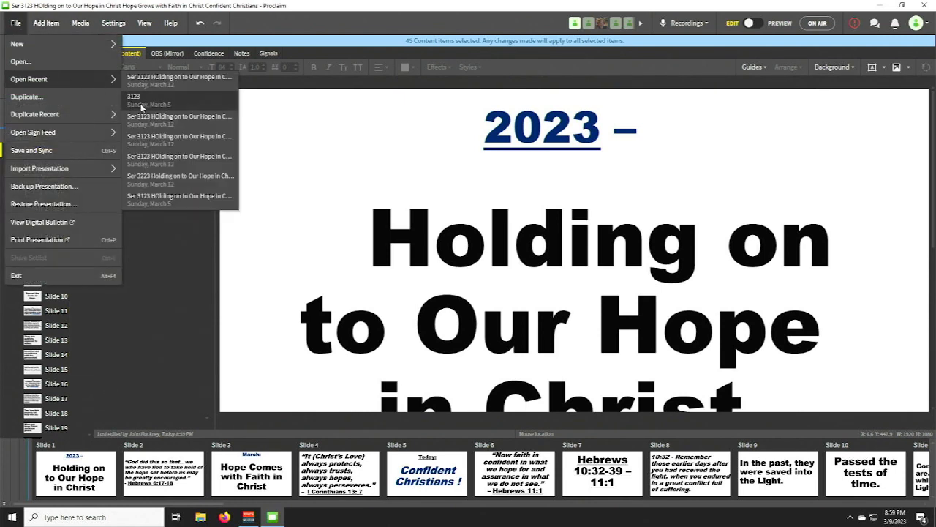
left_click(142, 101)
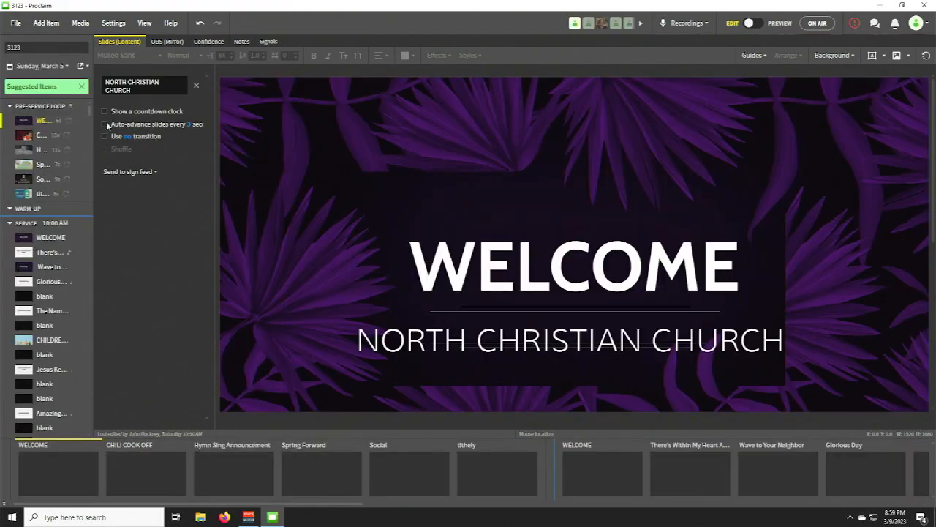
- Paste the sermon slide group after the first blank item following the Jesus Ke... song, and collapse the group
scroll(66, 241, "down", 5)
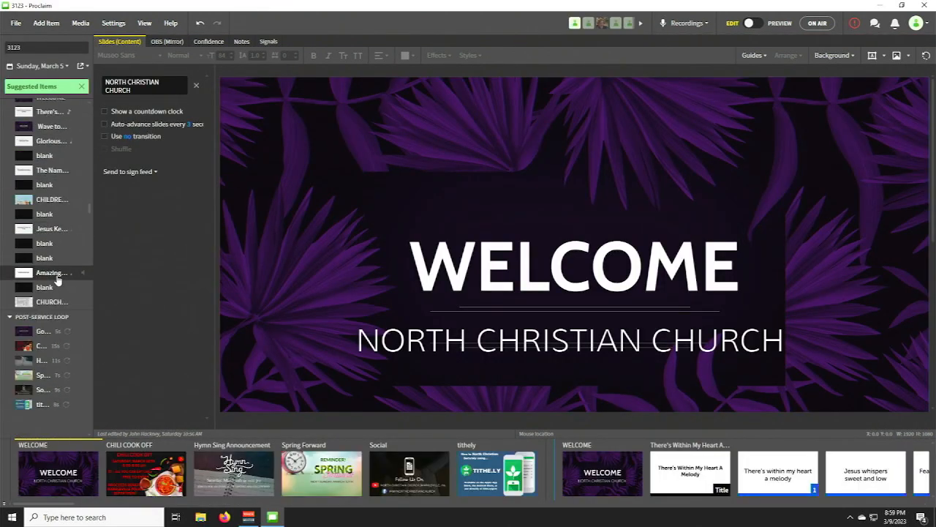
right_click(42, 248)
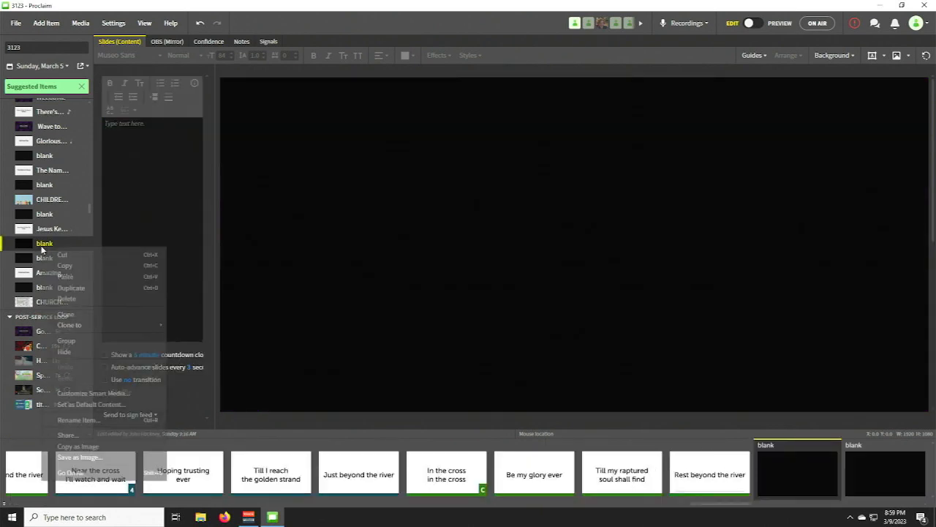
left_click(72, 276)
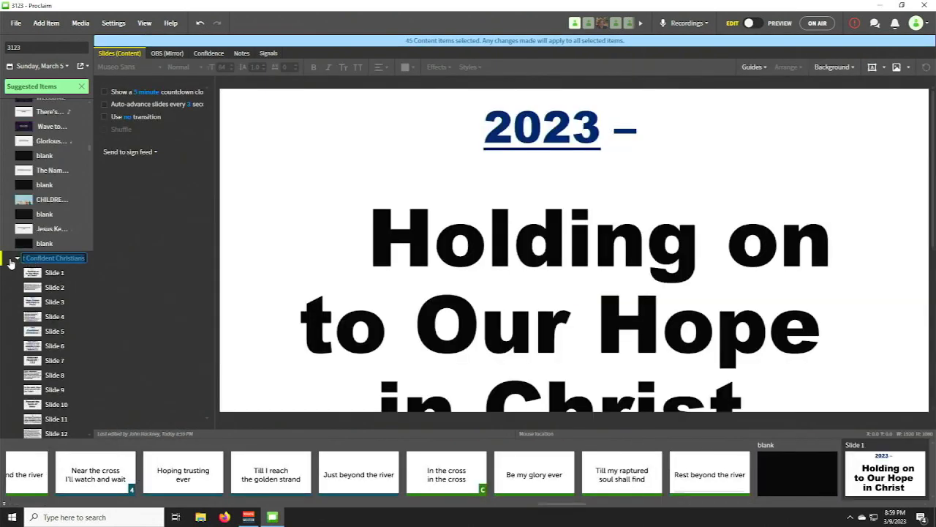
left_click(17, 259)
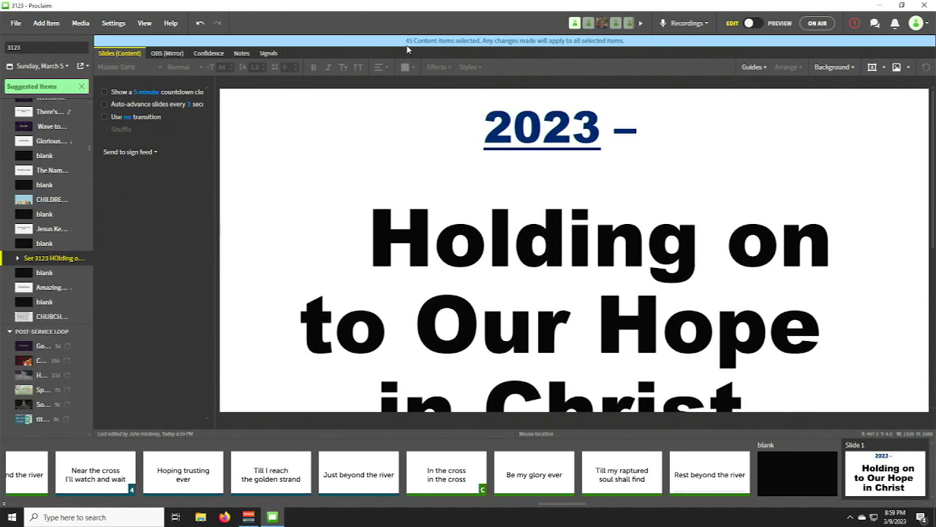
- Snap Proclaim to the right half of the desktop and launch OBS Studio, minimizing its TAL Reverb 4 plugin window
left_click_drag(412, 11, 934, 209)
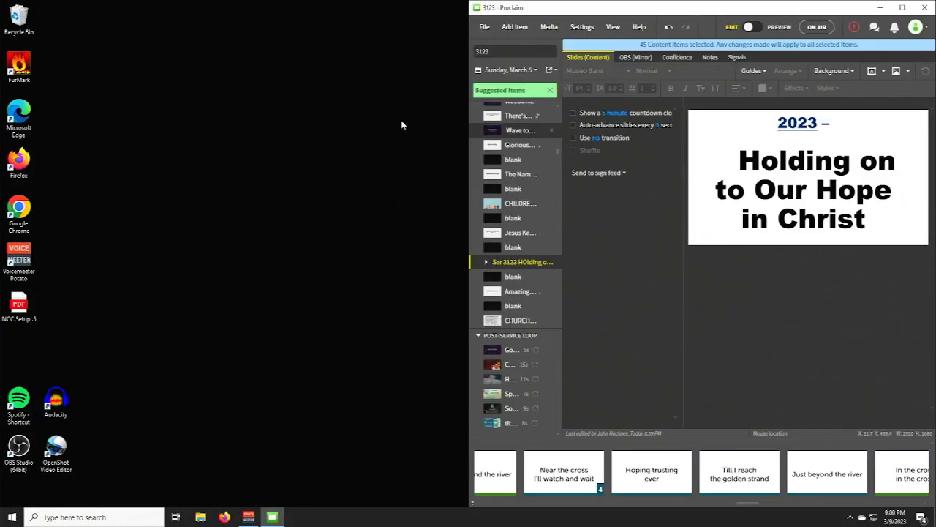
double_click(32, 458)
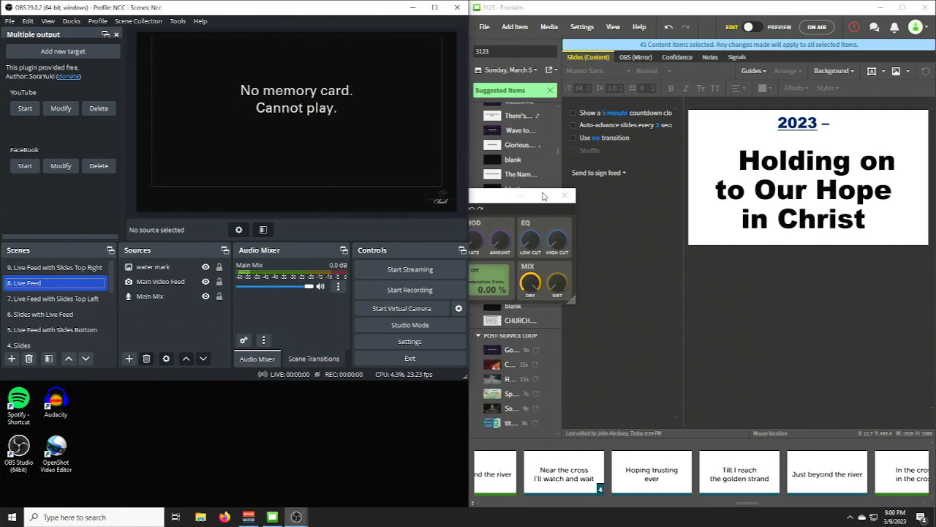
left_click(487, 199)
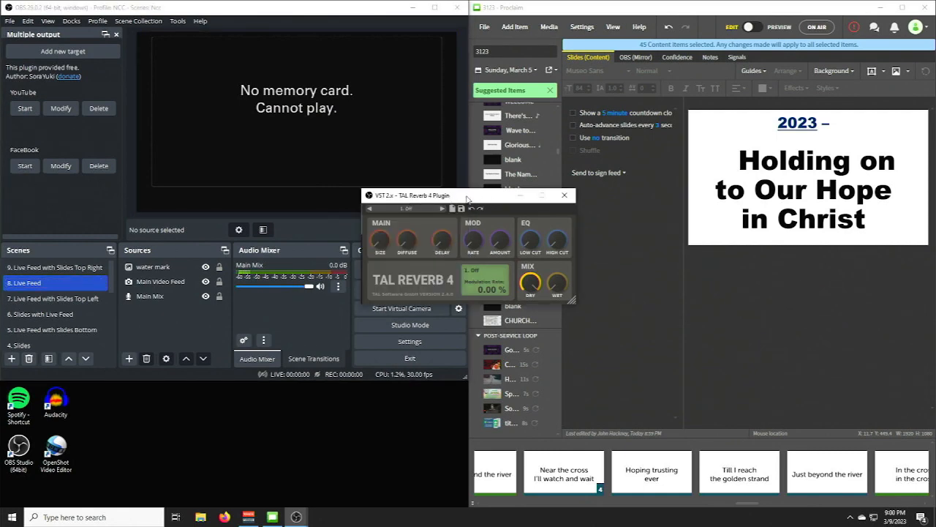
left_click(522, 195)
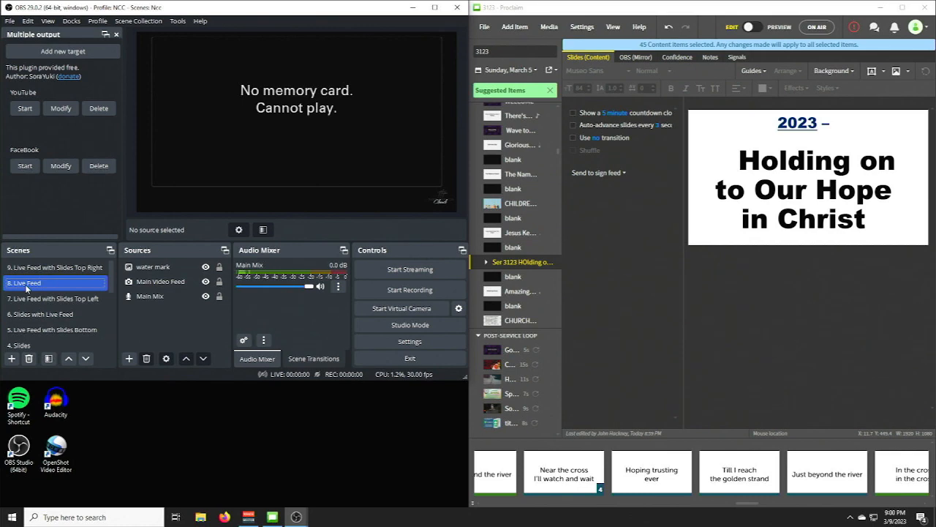
- Put presentation 3123 on air in Proclaim
left_click(59, 315)
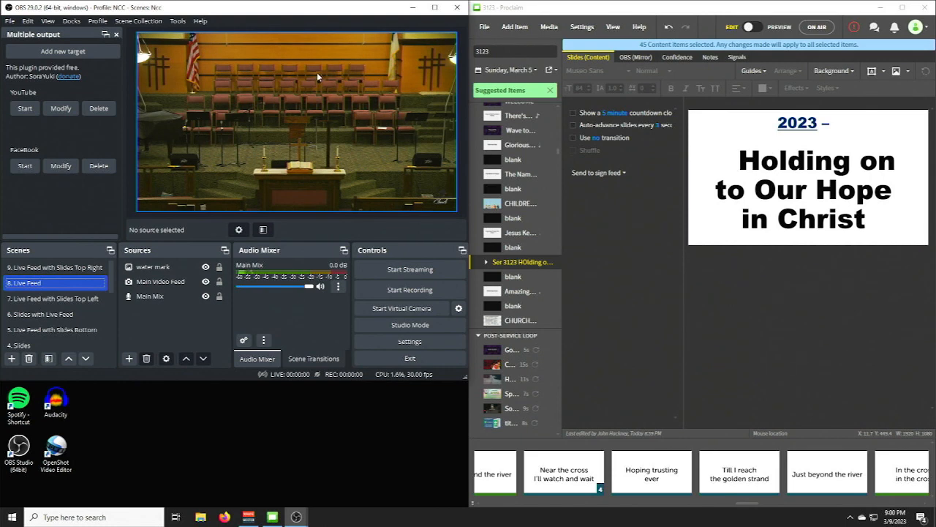
left_click(817, 27)
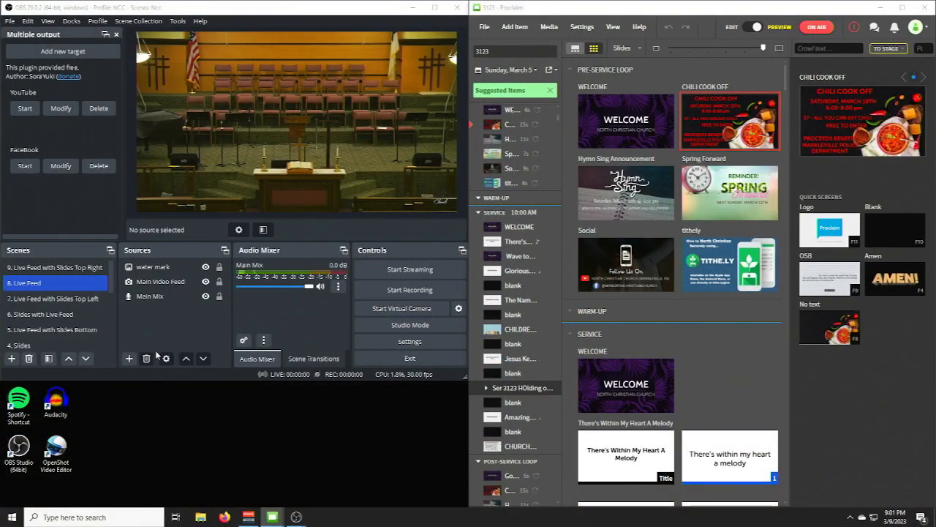
- In the OBS scene 4. Slides, set the Main Slides source to capture the window [Proclaim.exe]: Proclaim Slides
scroll(29, 307, "down", 1)
left_click(29, 302)
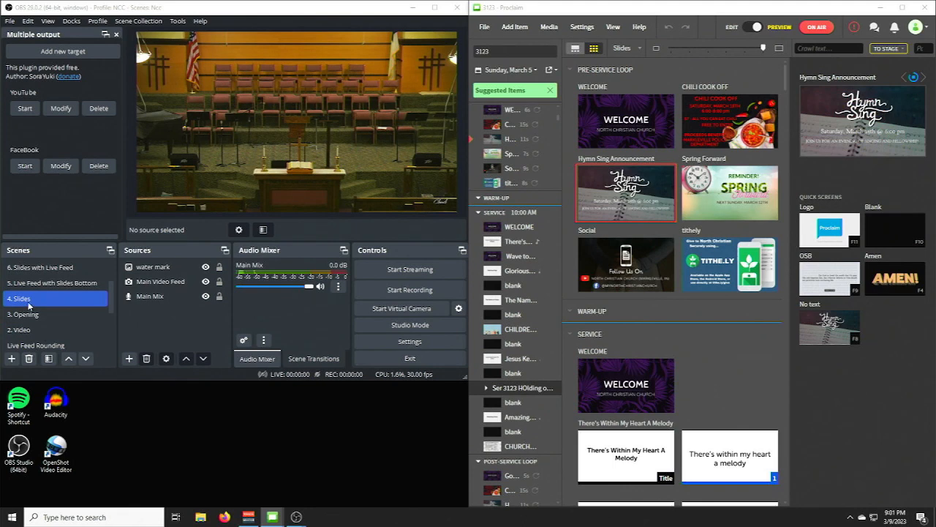
left_click(153, 283)
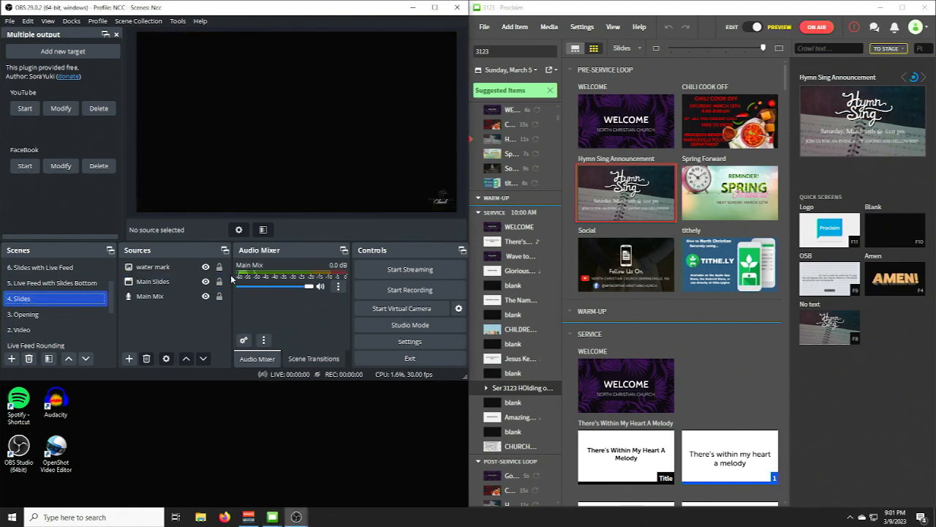
left_click(153, 283)
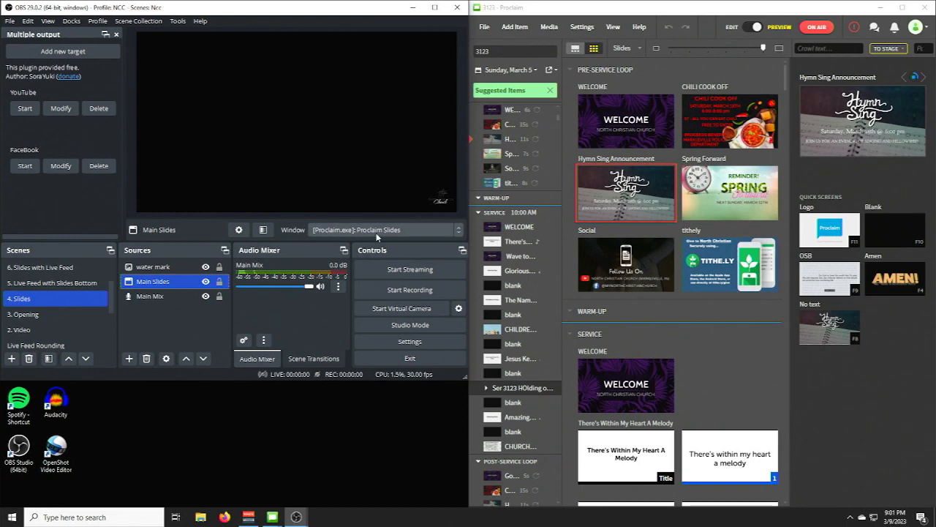
left_click(459, 231)
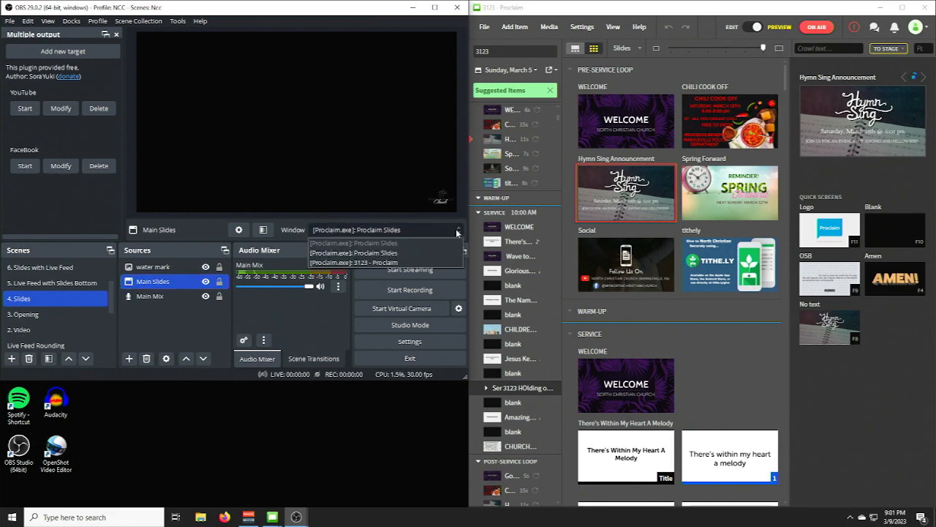
left_click(407, 251)
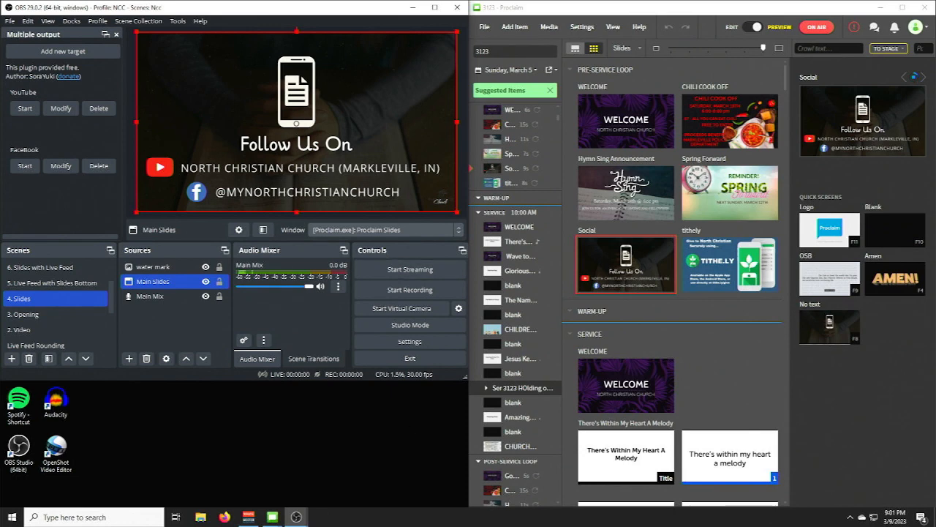
- Open Task Manager, placing its window over Proclaim, and dismiss the PowerToys FancyZones notification
right_click(382, 524)
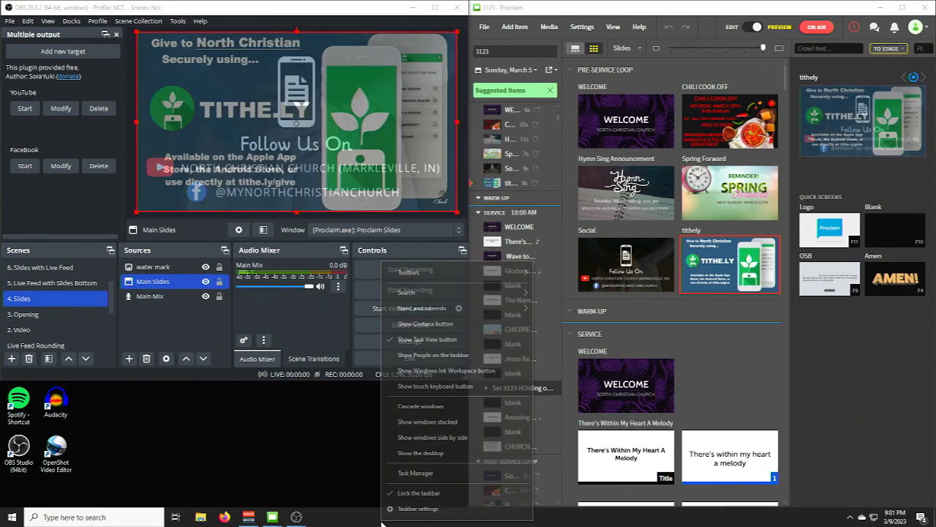
left_click(417, 477)
left_click_drag(138, 190, 616, 183)
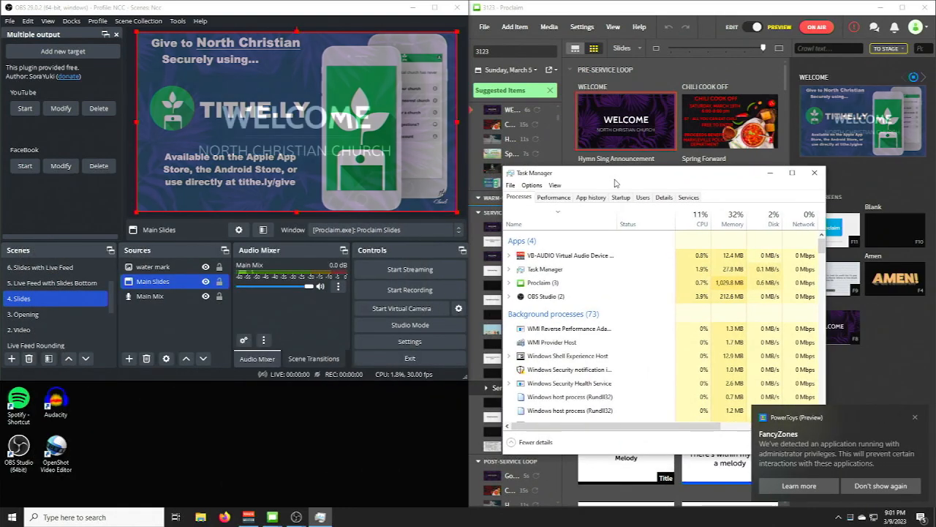
left_click(915, 417)
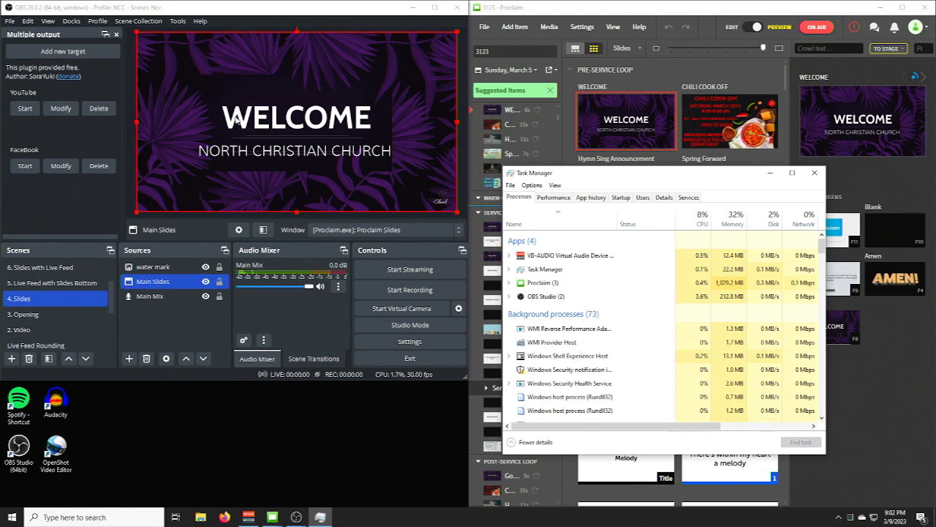
- Project the OBS preview full screen on the SANYO LCD (3) display
right_click(268, 122)
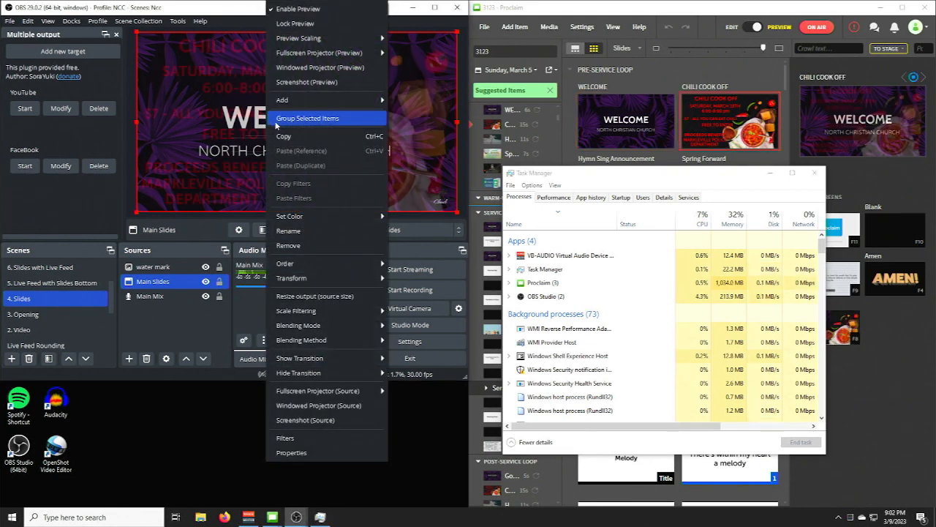
mouse_move(325, 54)
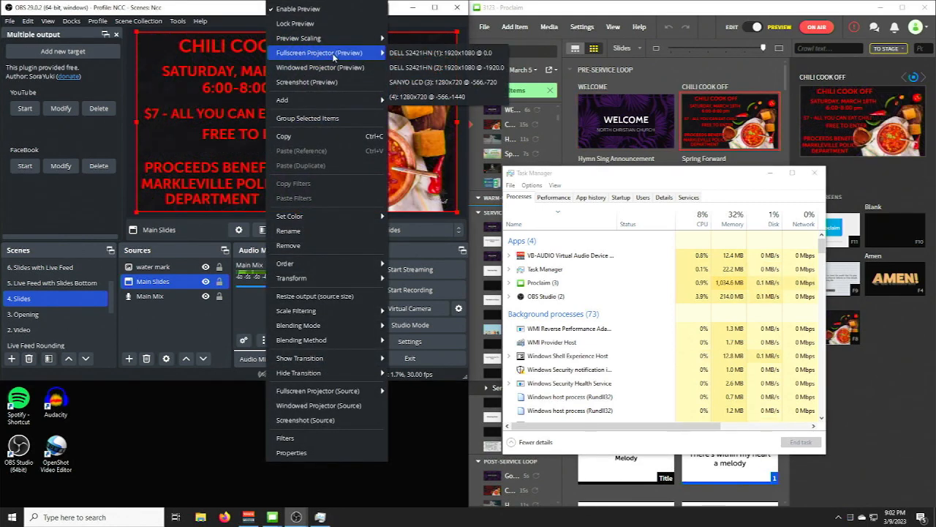
left_click(444, 85)
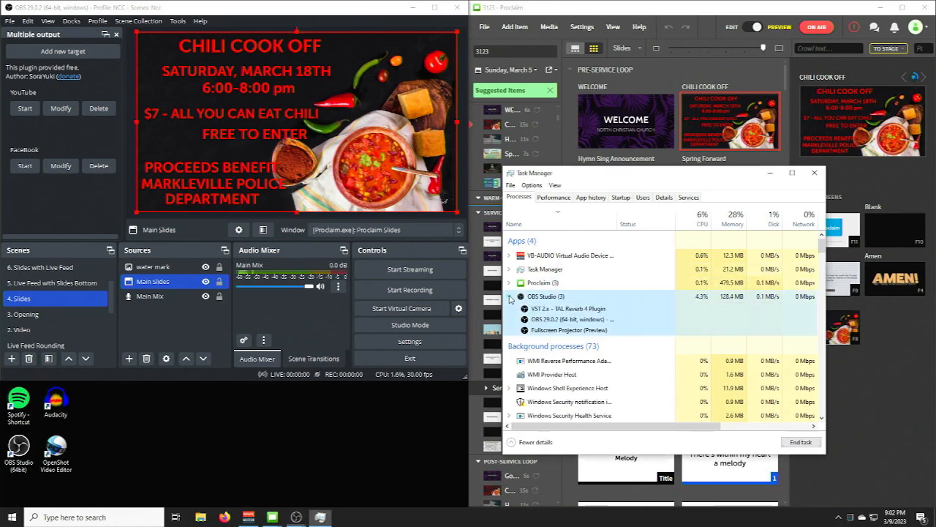
- Expand the OBS Studio group in Task Manager and select its Fullscreen Projector (Preview) entry
left_click(509, 296)
left_click(579, 331)
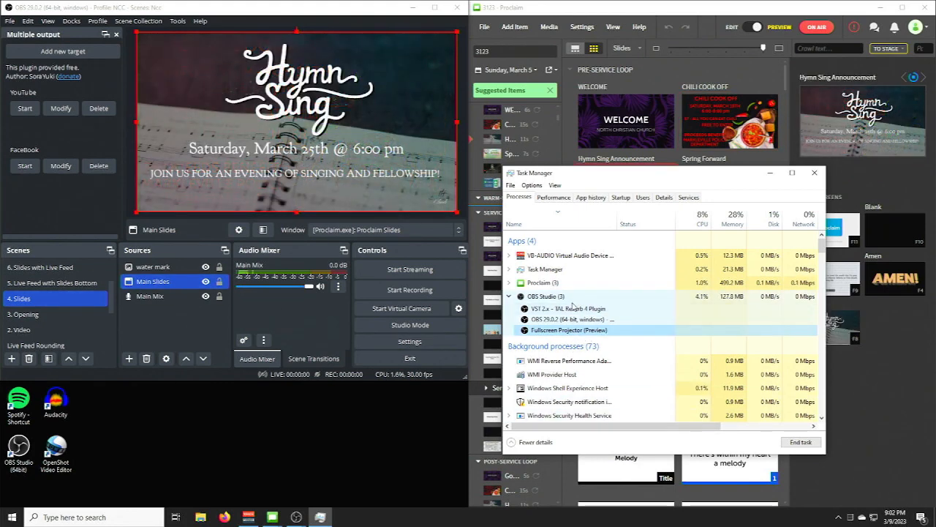
scroll(37, 296, "down", 2)
scroll(36, 296, "up", 2)
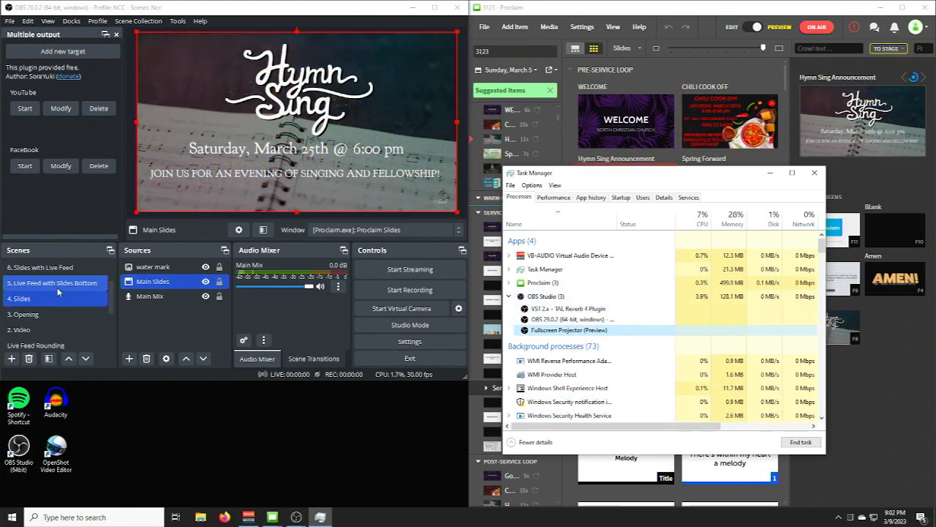
- Switch OBS to the 3. Opening scene and project its preview full screen on display (4), 1280x720
left_click(42, 314)
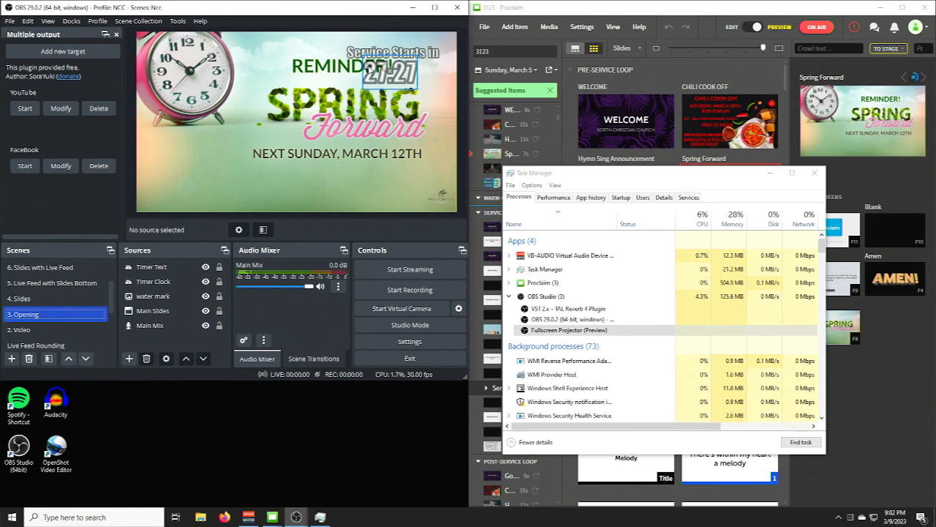
right_click(265, 152)
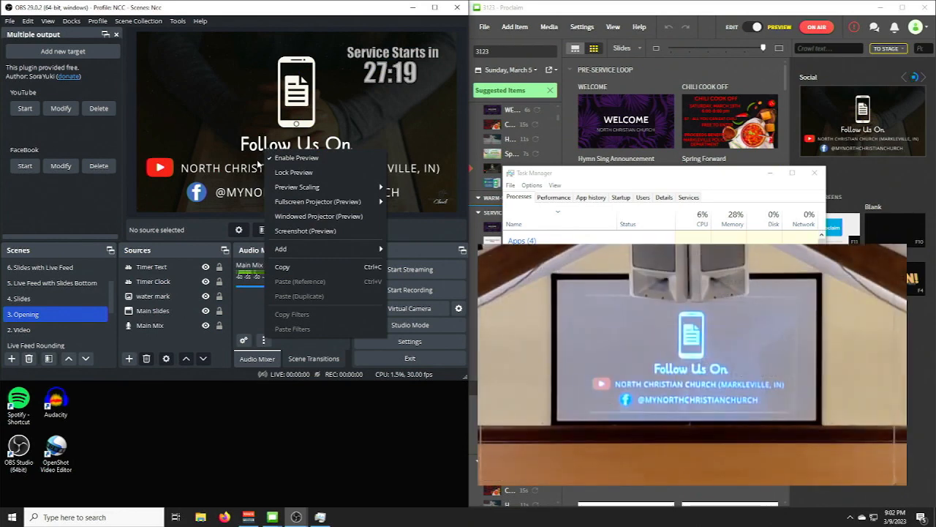
mouse_move(320, 209)
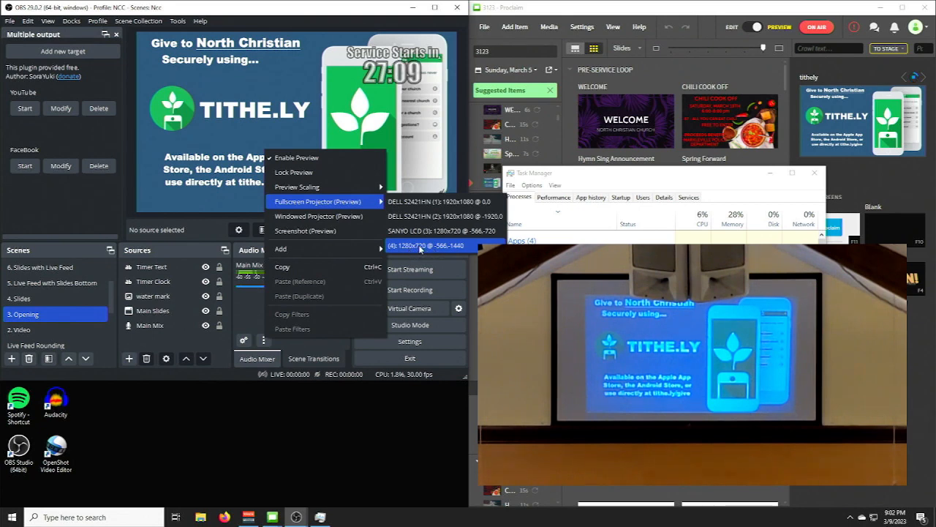
left_click(420, 248)
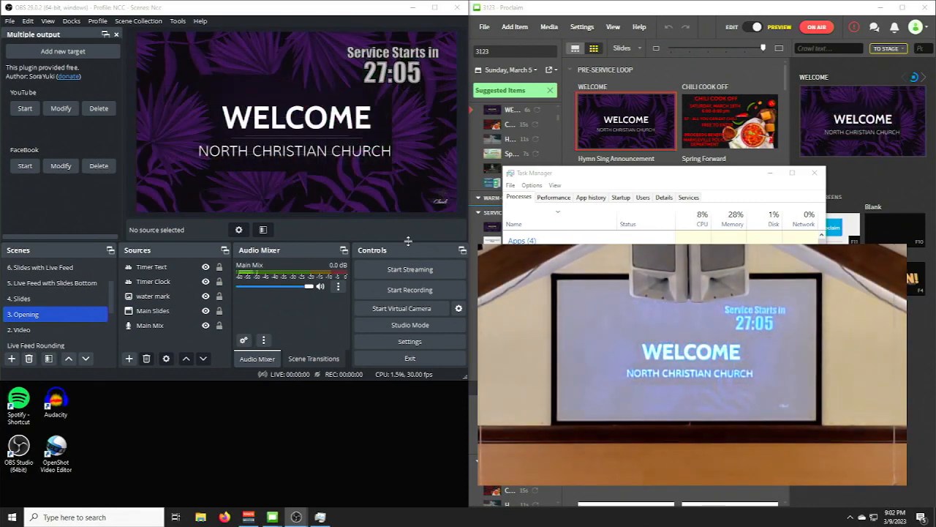
- Move Task Manager over the OBS window and minimize the first Fullscreen Projector (Preview) listed under OBS Studio
left_click_drag(579, 175, 119, 164)
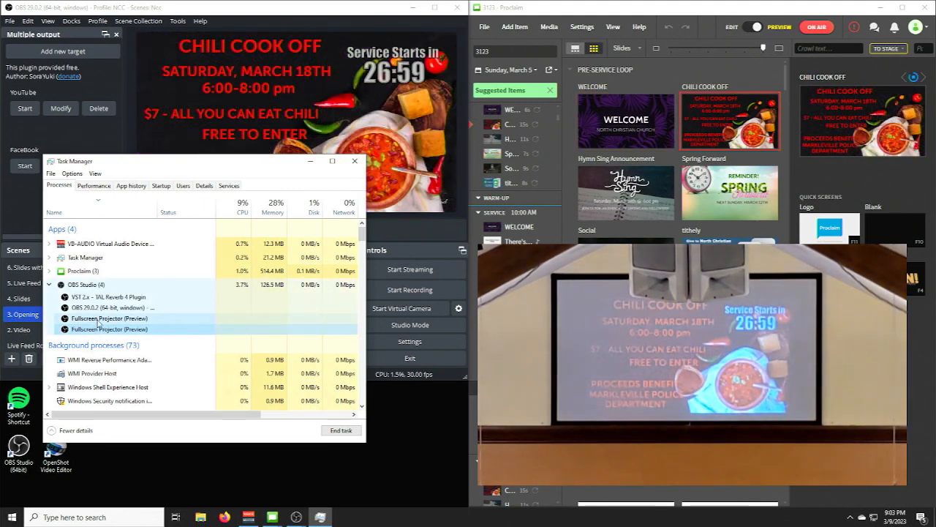
left_click(99, 319)
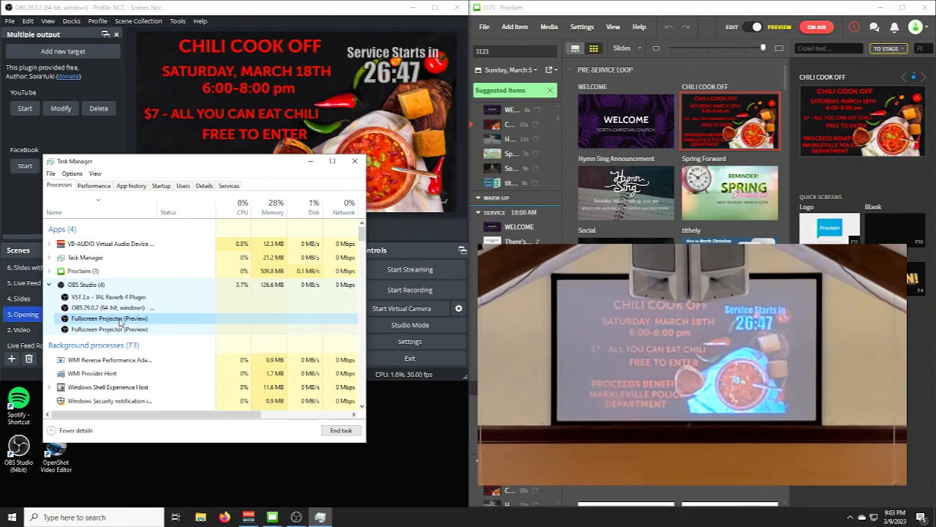
right_click(120, 322)
left_click(146, 347)
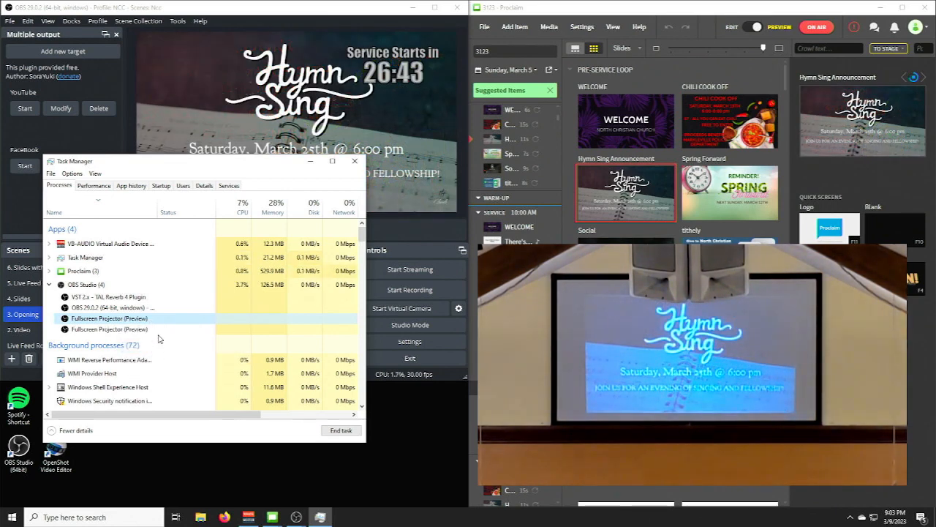
- Maximize the first Fullscreen Projector (Preview) window again through Task Manager, and minimize Task Manager
right_click(136, 321)
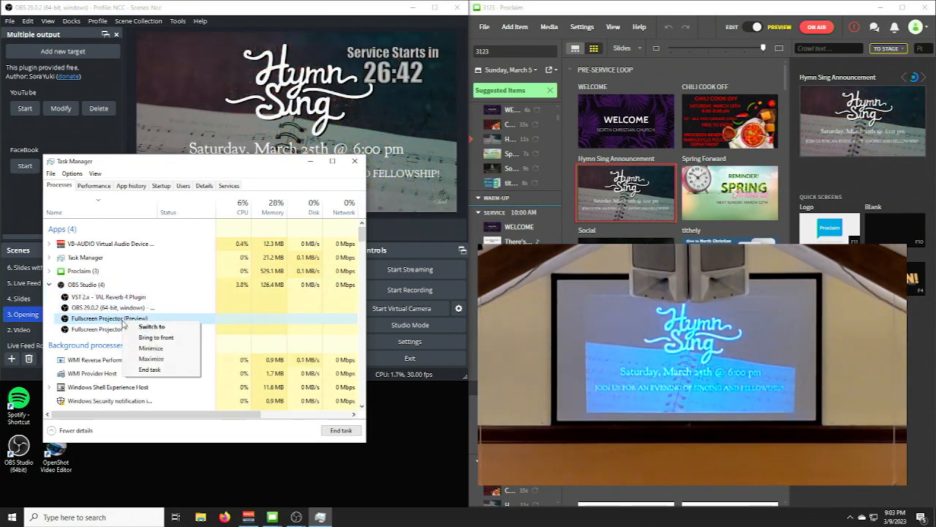
left_click(152, 358)
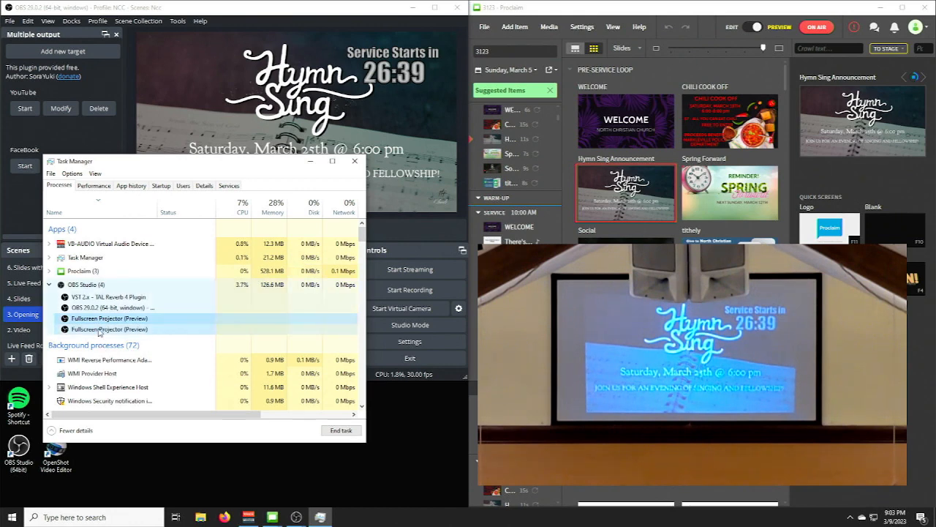
left_click(311, 161)
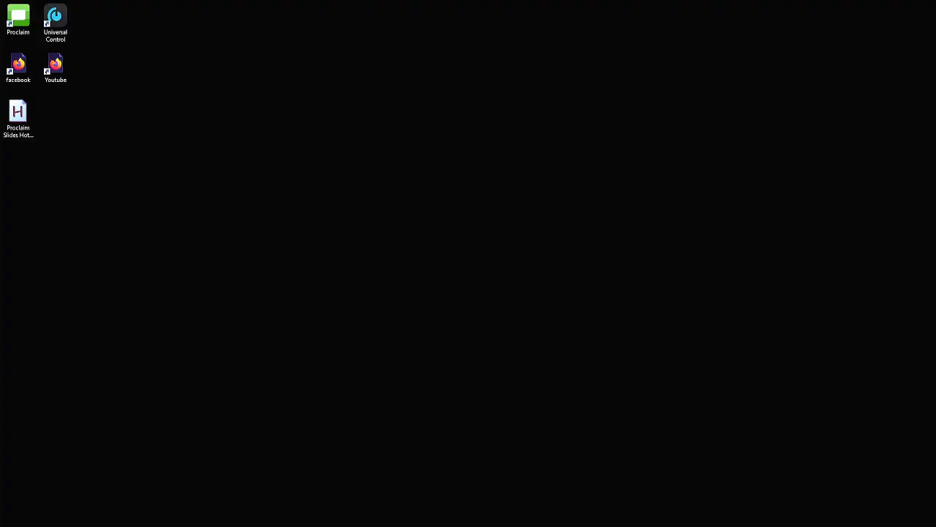
- Run the Proclaim Slides HotKeys Old script from the second monitor's desktop
left_click(27, 118)
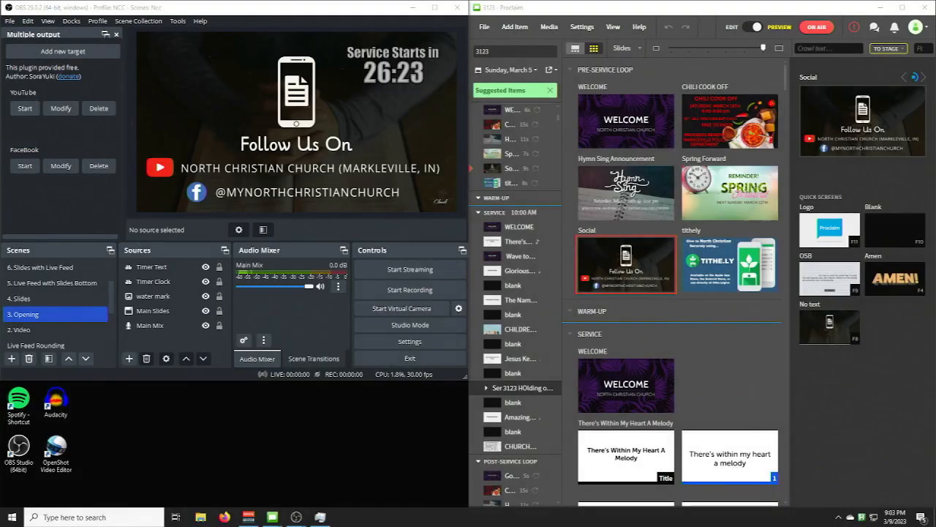
left_click(76, 299)
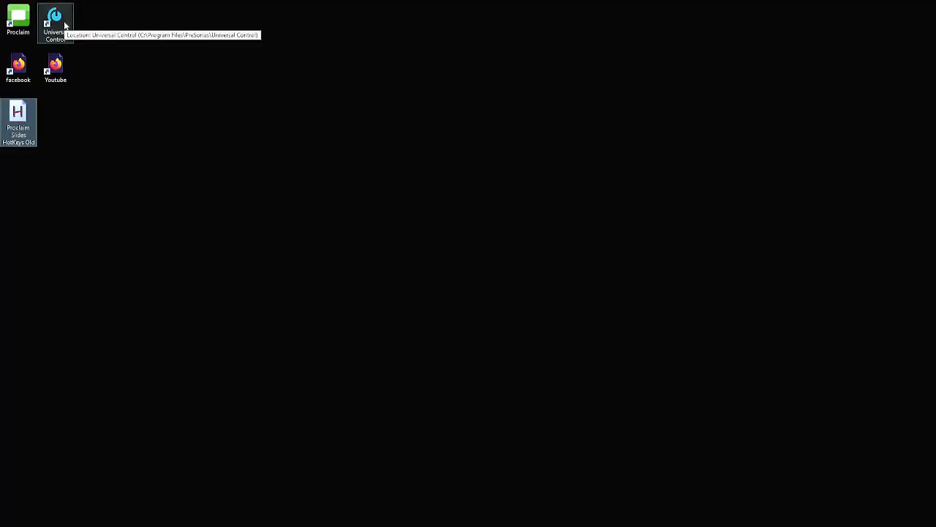
- Launch Universal Control, open the StudioLive 32.4.2AI mixer from it, and close the launcher window
left_click(65, 21)
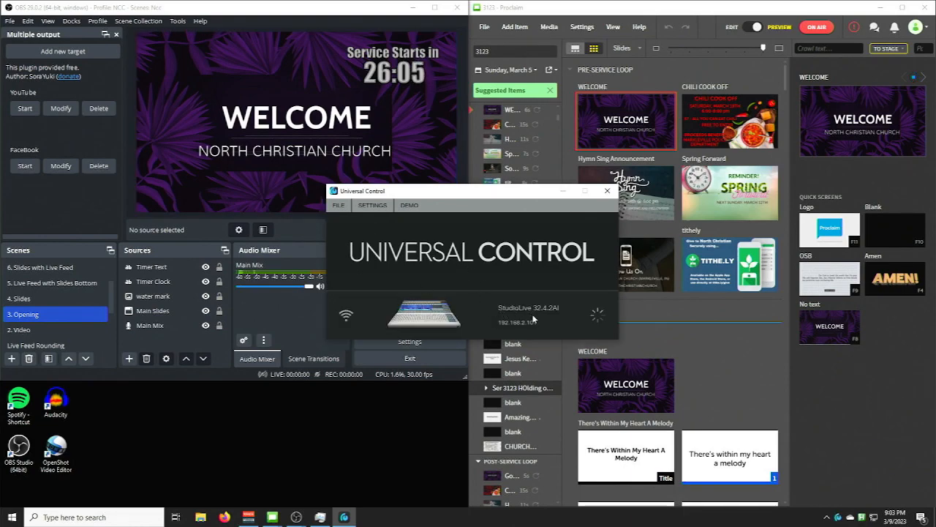
left_click(564, 320)
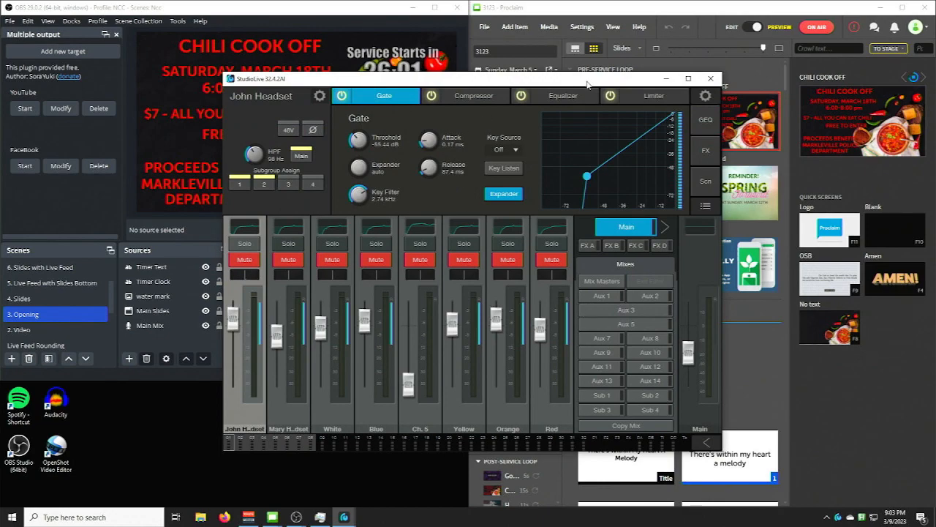
left_click_drag(587, 84, 587, 266)
left_click(497, 191)
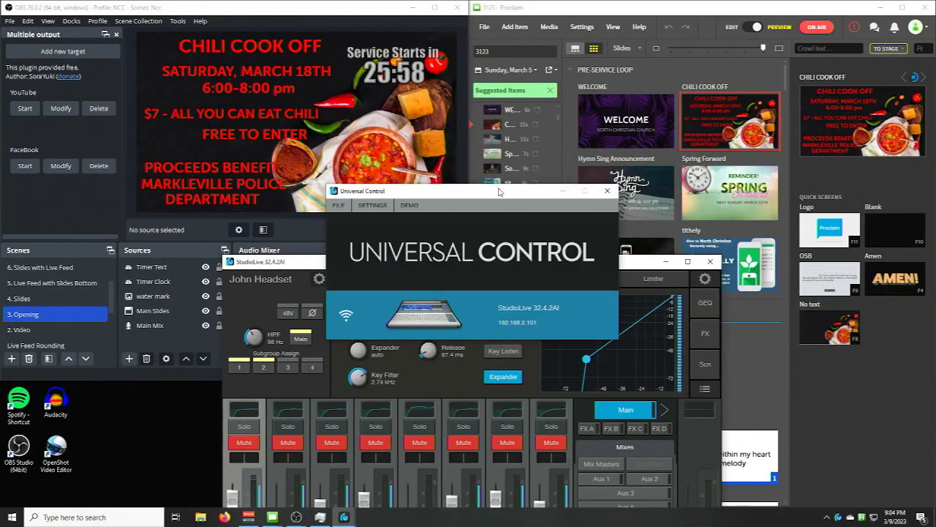
left_click(607, 190)
- Move the StudioLive mixer window to the second monitor's upper-left corner and widen it to the full screen width
left_click_drag(419, 265, 0, 73)
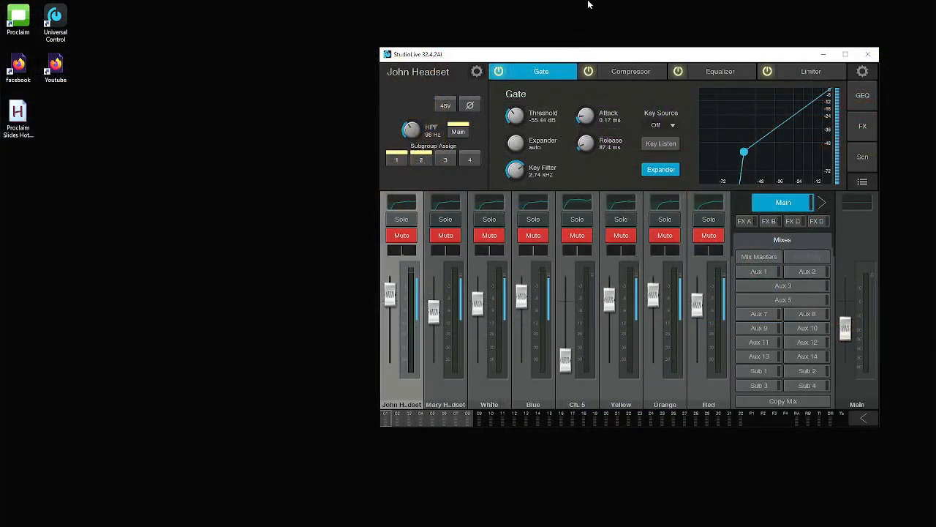
left_click_drag(570, 64, 2, 4)
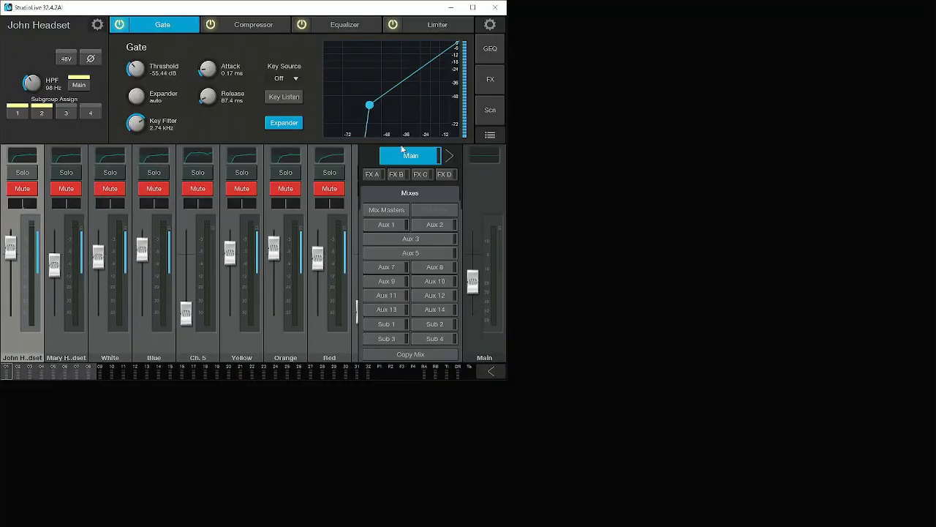
left_click_drag(508, 210, 934, 221)
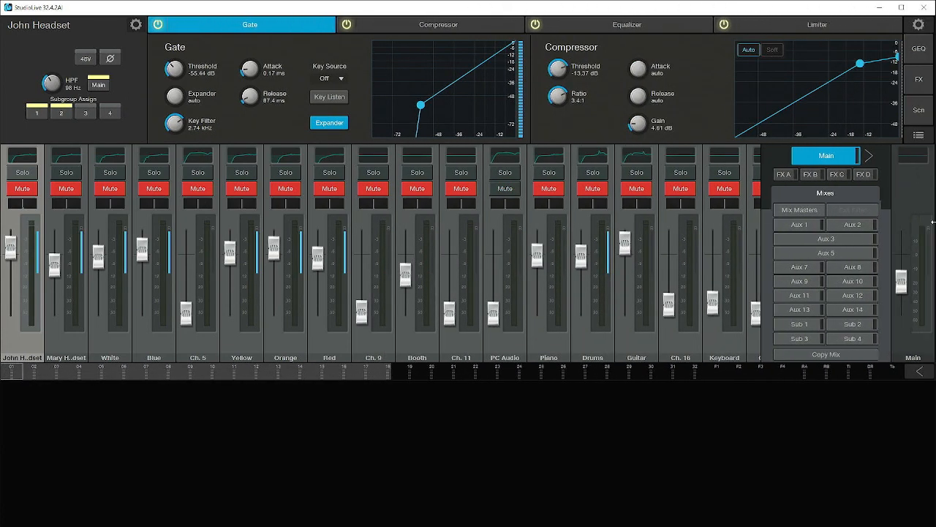
- Show the Aux 3 mix in the StudioLive mixer and minimize its window
left_click(814, 240)
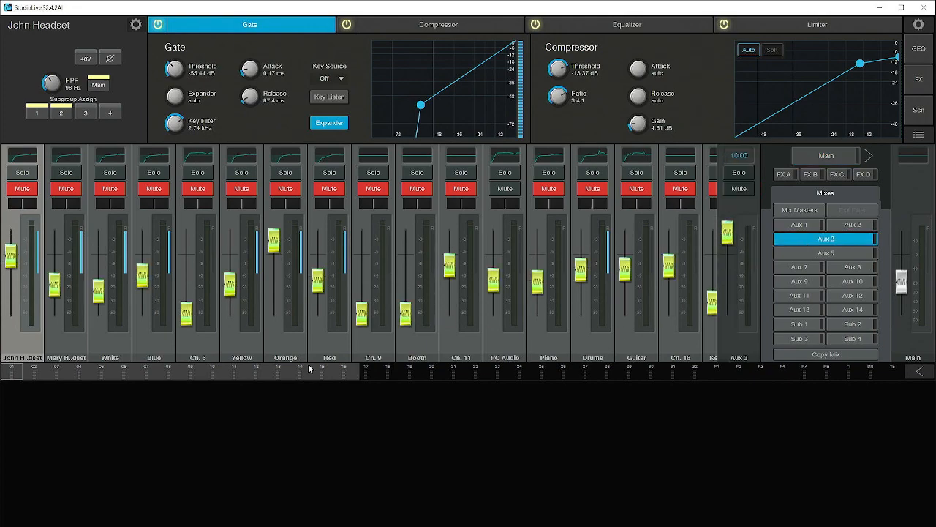
left_click_drag(308, 369, 236, 370)
left_click(880, 12)
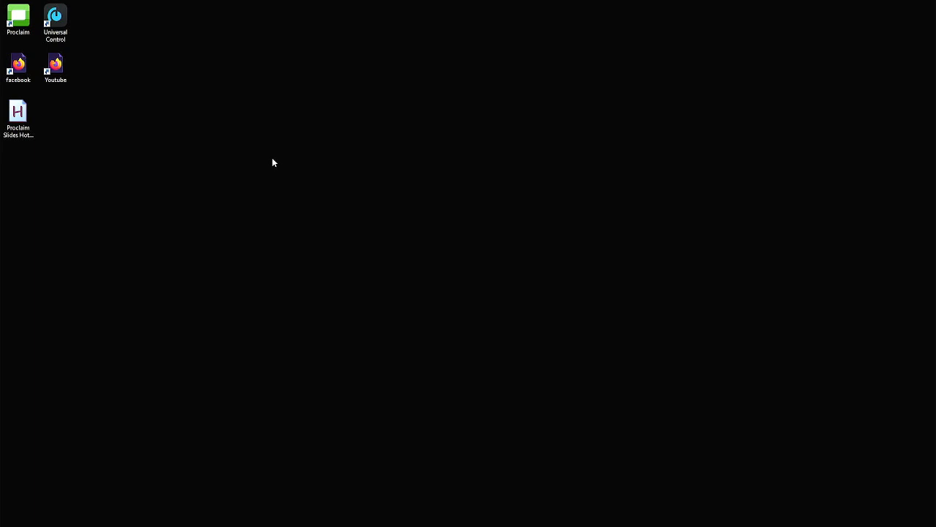
- Open YouTube beside the church's Facebook page, separating them into two windows with YouTube on the left half and Facebook on the right
double_click(45, 71)
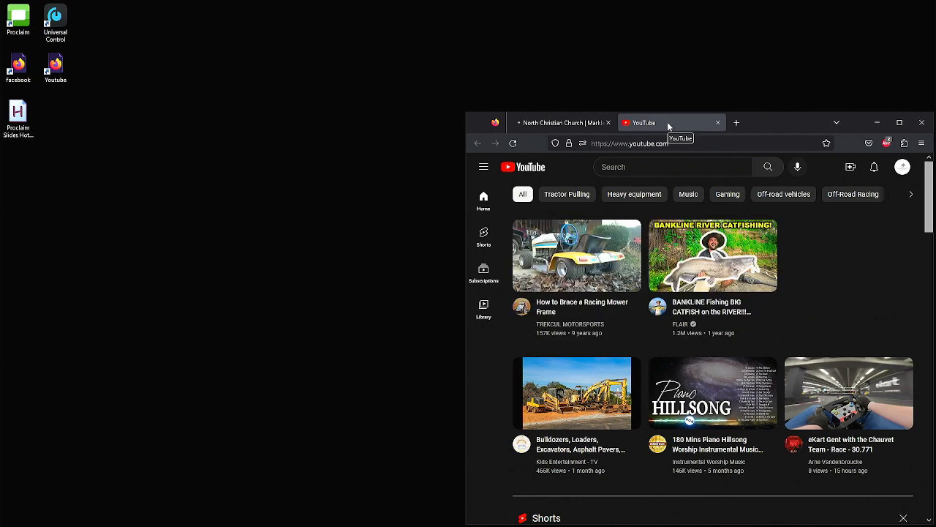
left_click_drag(668, 124, 239, 197)
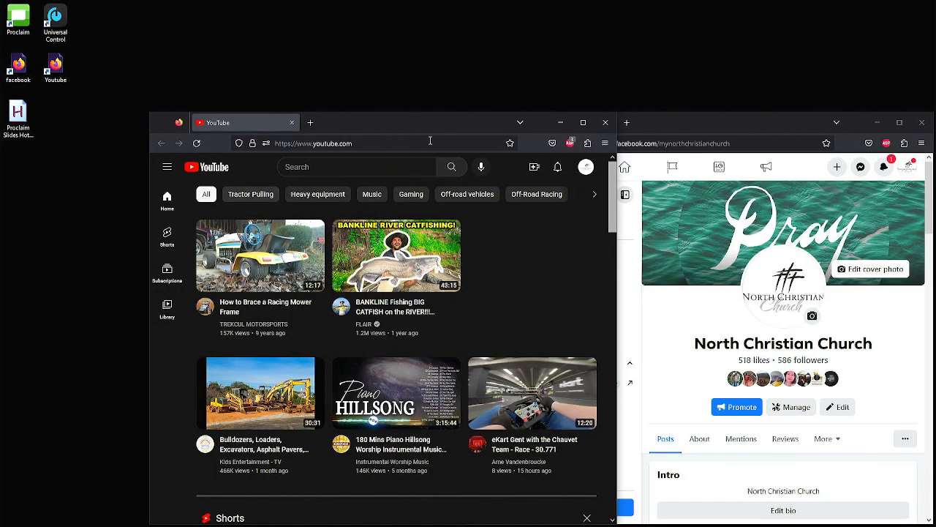
left_click_drag(426, 134, 3, 191)
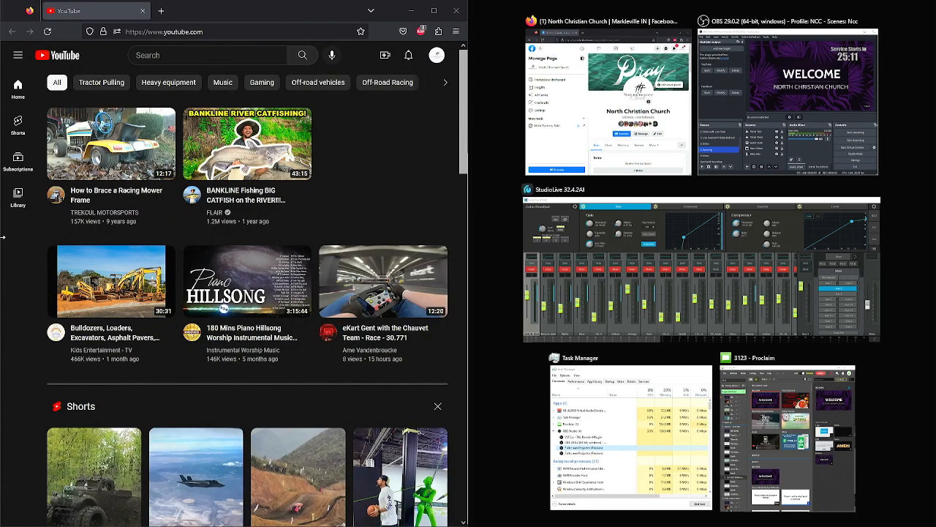
left_click(555, 105)
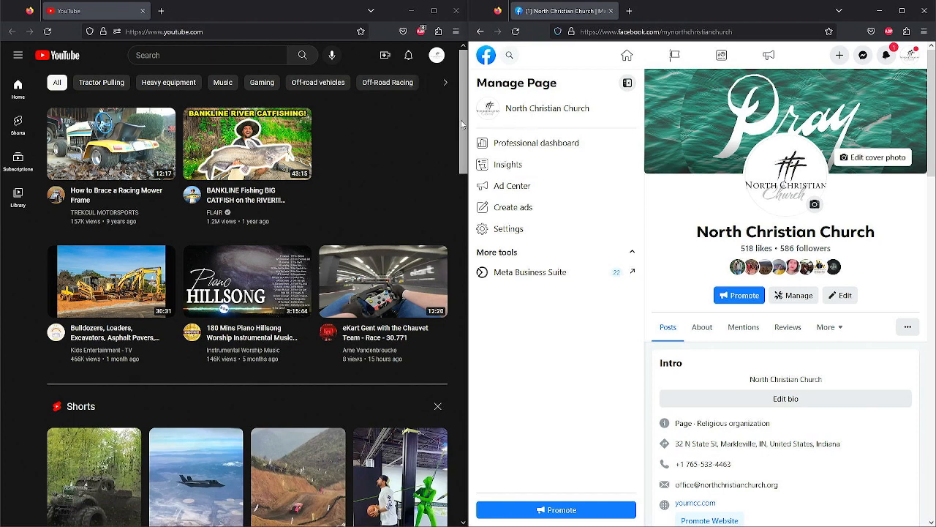
- Open the Go live streaming setup in YouTube Studio and locate the Live video option on the church's Facebook page
left_click(393, 59)
left_click(406, 100)
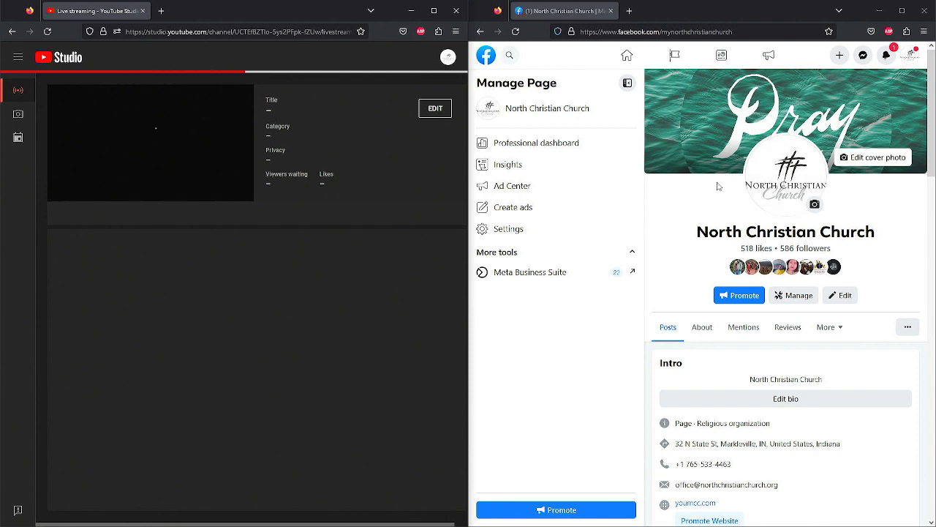
scroll(732, 220, "down", 10)
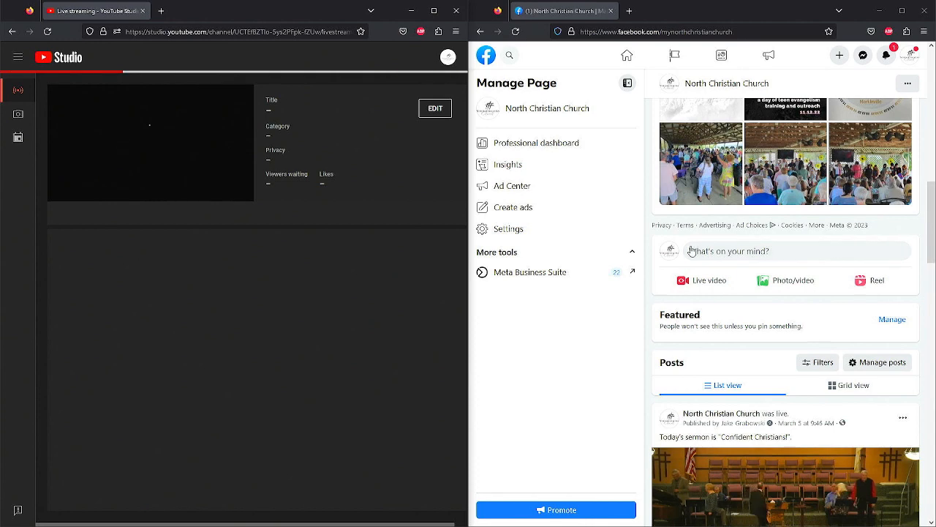
- Create a Facebook live video with the Go live option and select Low-latency for the YouTube stream
left_click(716, 289)
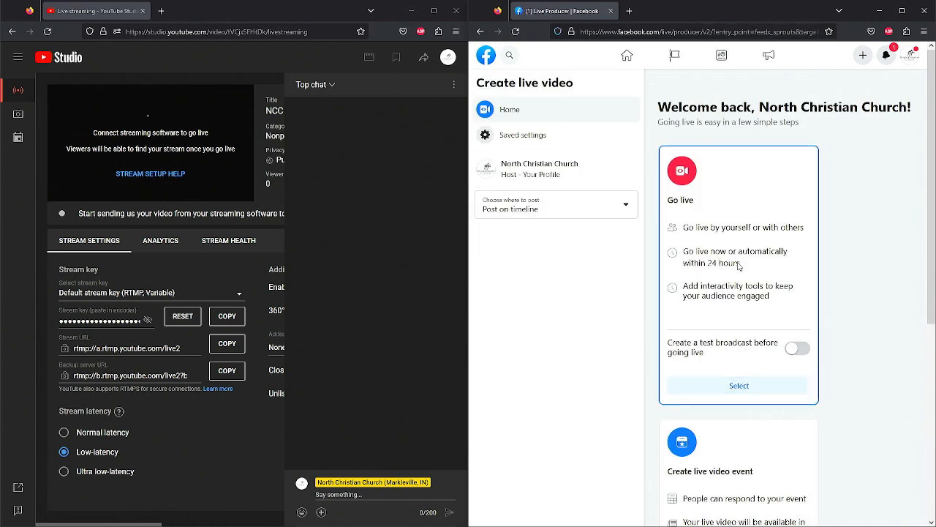
left_click(772, 395)
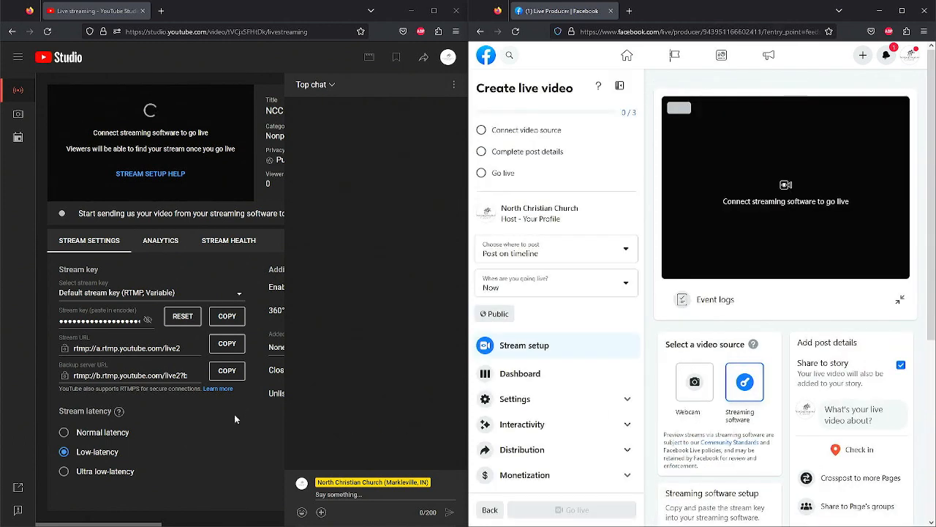
left_click(171, 461)
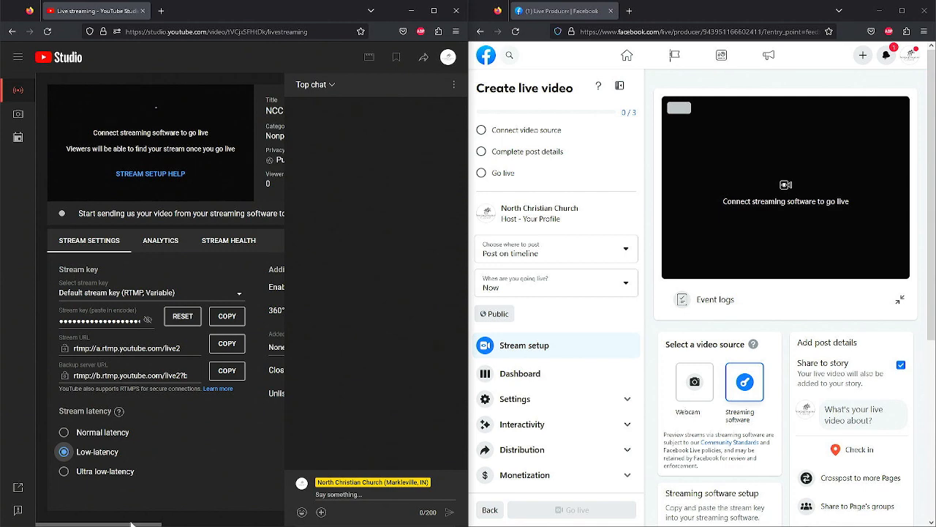
- Open the YouTube stream's details for editing and go through the date in the title and the description text
left_click_drag(130, 525, 256, 523)
left_click(252, 108)
left_click(255, 181)
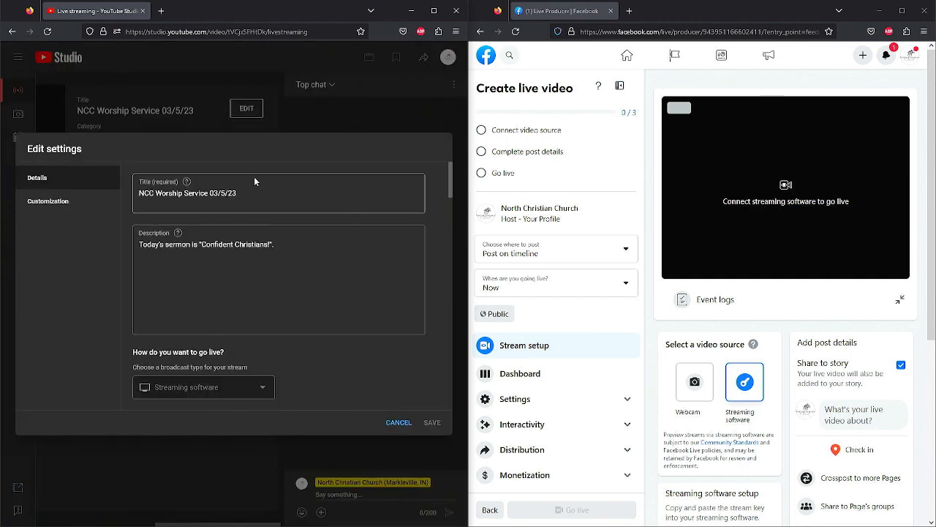
key("BackSpace")
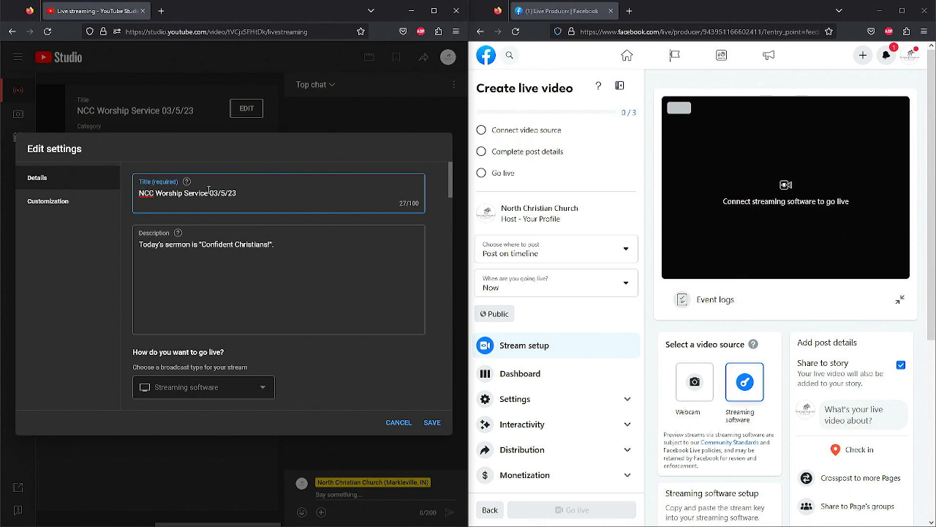
left_click_drag(208, 192, 240, 194)
left_click(231, 244)
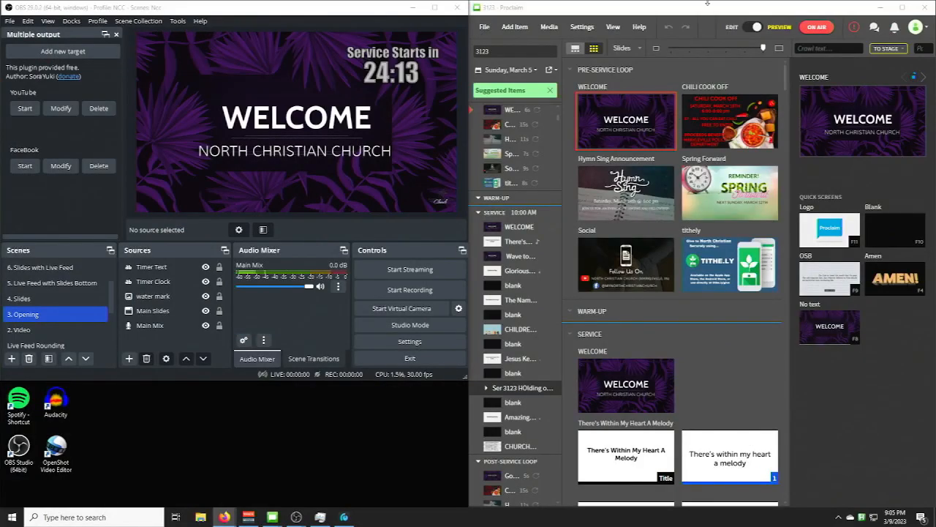
- Show Slide 5 of the sermon in Proclaim's edit view and compare its sermon title with the YouTube description
left_click(734, 29)
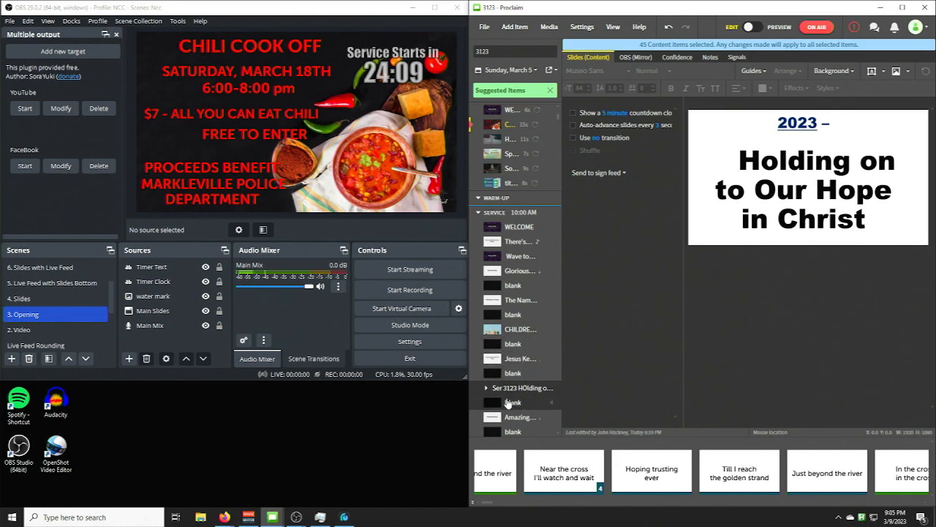
left_click(486, 391)
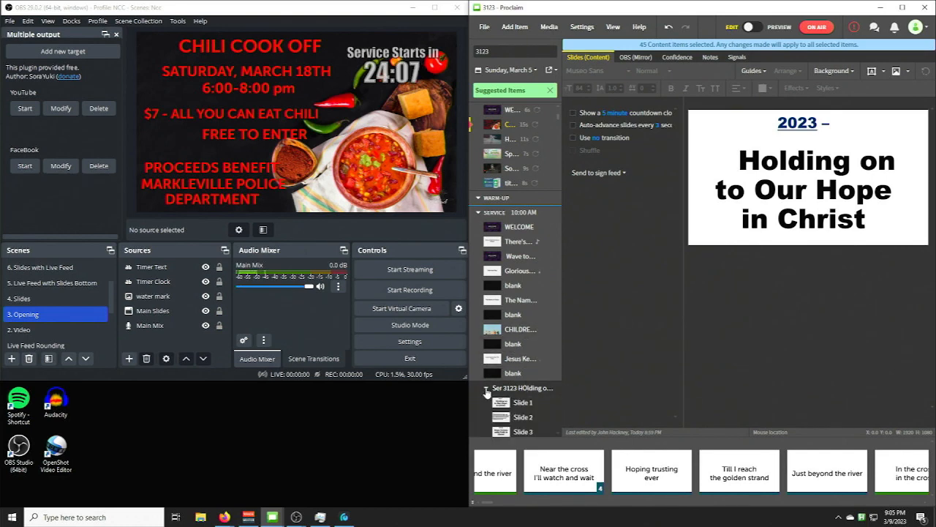
scroll(525, 406, "down", 1)
scroll(525, 407, "down", 1)
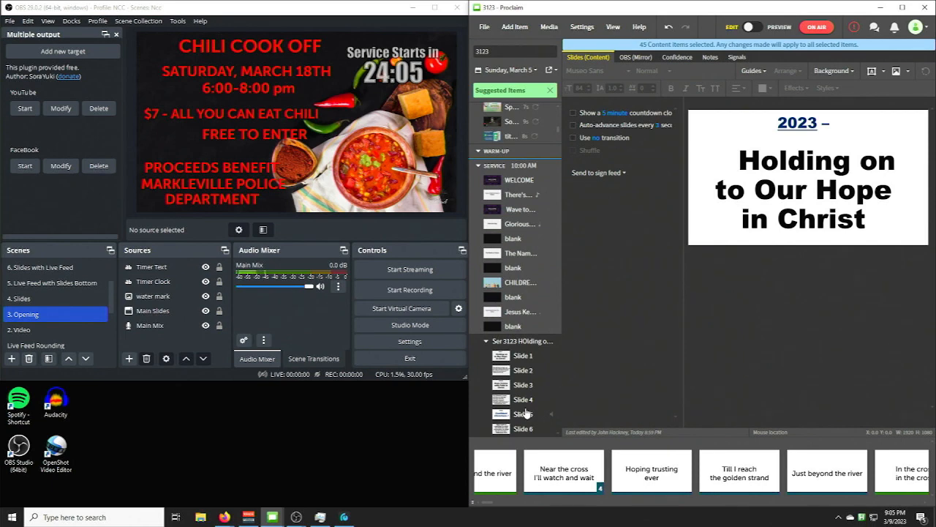
left_click(525, 414)
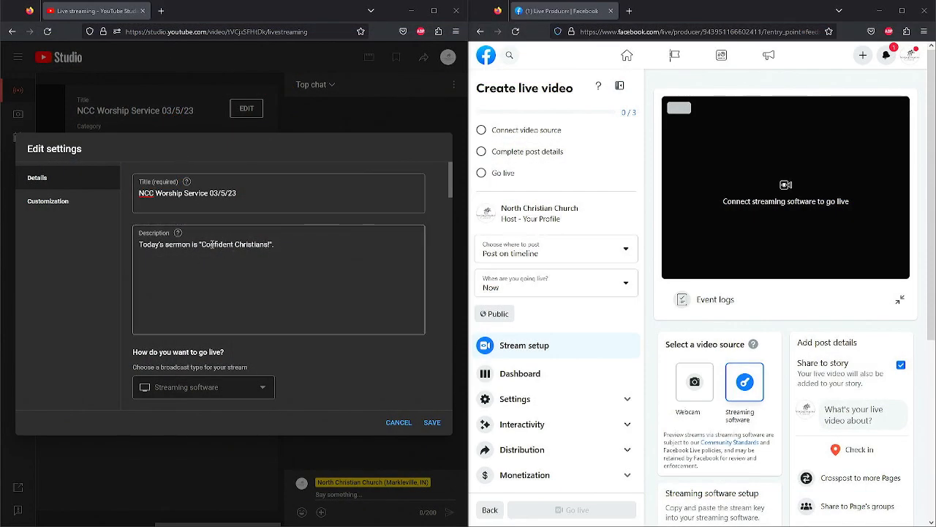
left_click_drag(201, 245, 268, 247)
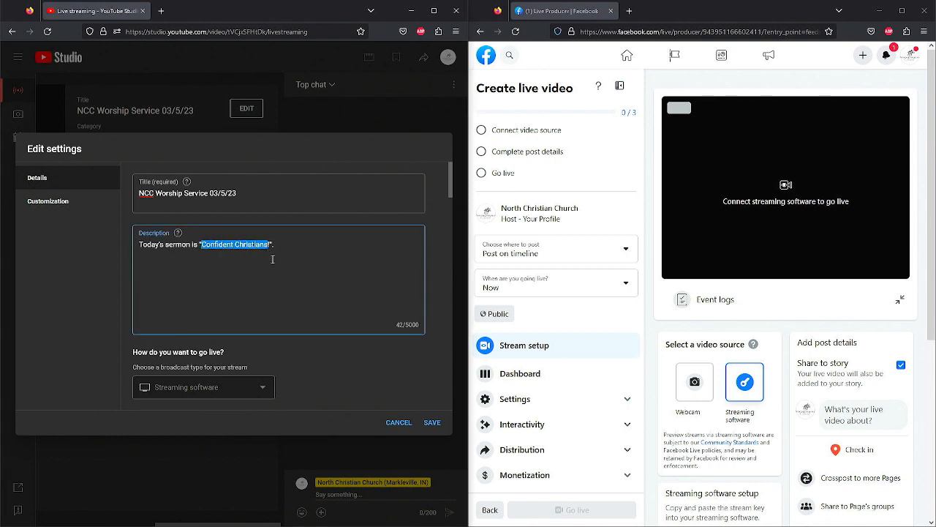
left_click(294, 285)
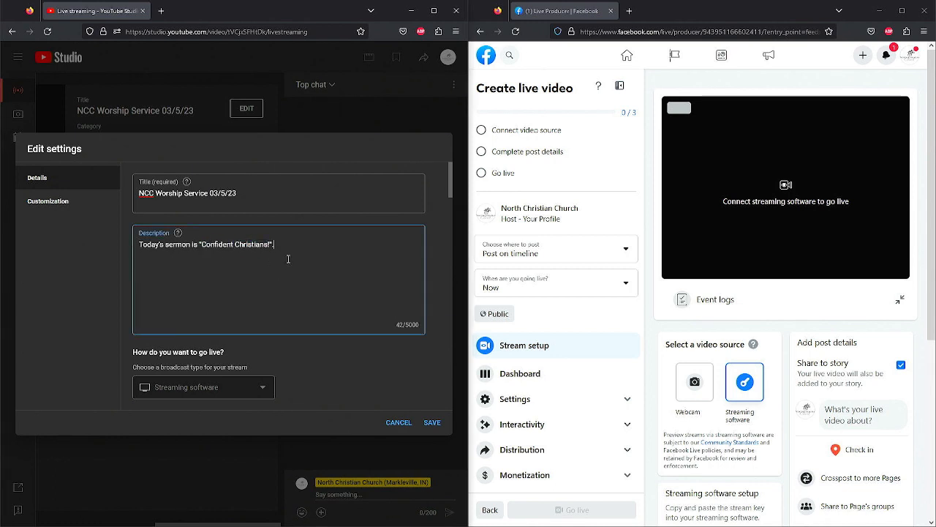
- Open the Facebook live video's post details and copy the YouTube title "NCC Worship Service 03/5/23" into its title
left_click(886, 420)
left_click_drag(265, 194, 138, 183)
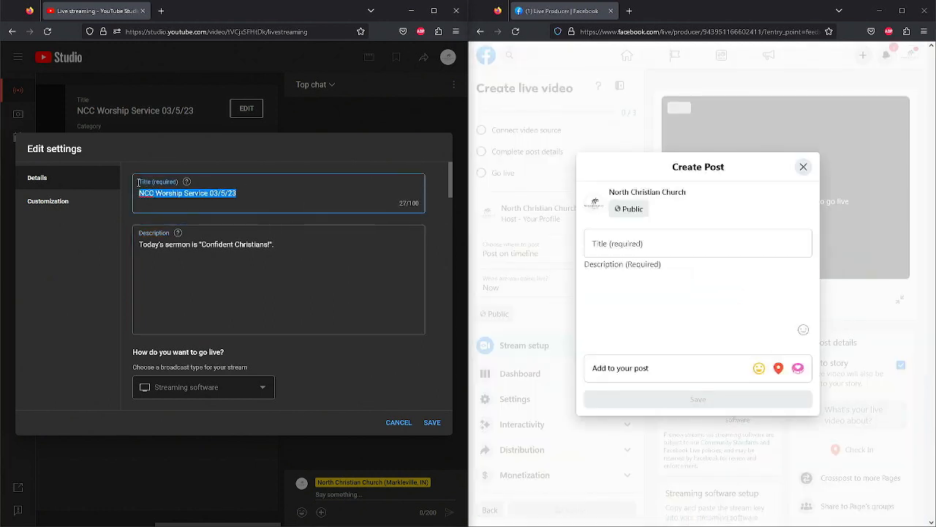
right_click(167, 190)
left_click(210, 246)
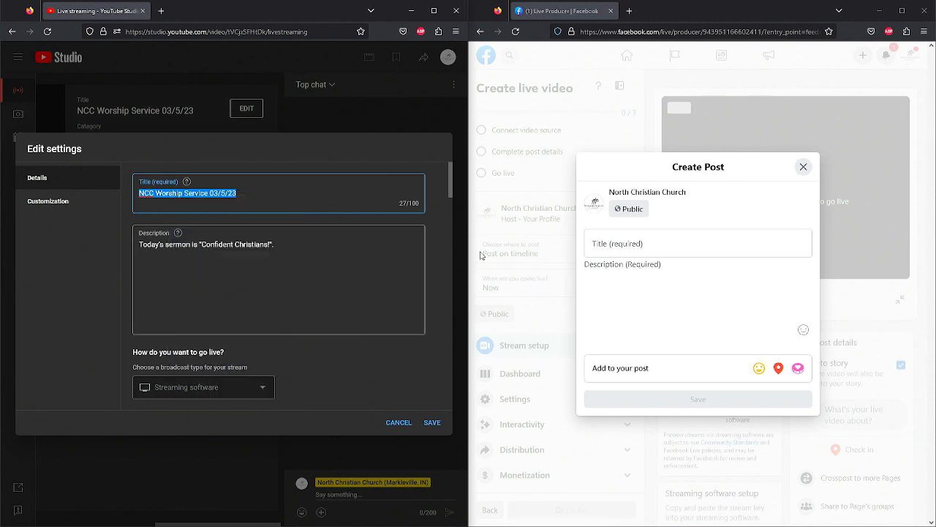
right_click(674, 242)
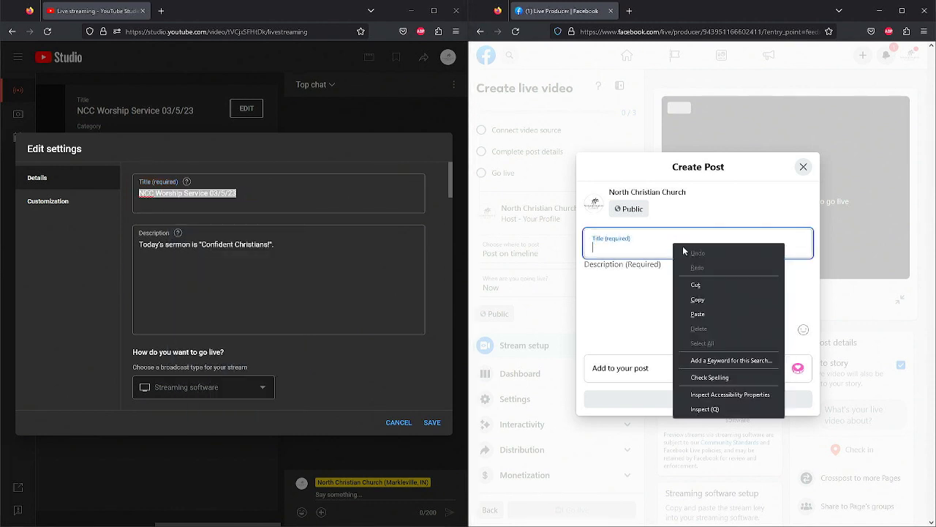
left_click(735, 314)
- Copy the YouTube description "Today's sermon is "Confident Christians!"." into the Facebook post description and save the post
left_click(338, 236)
key("ctrl+a")
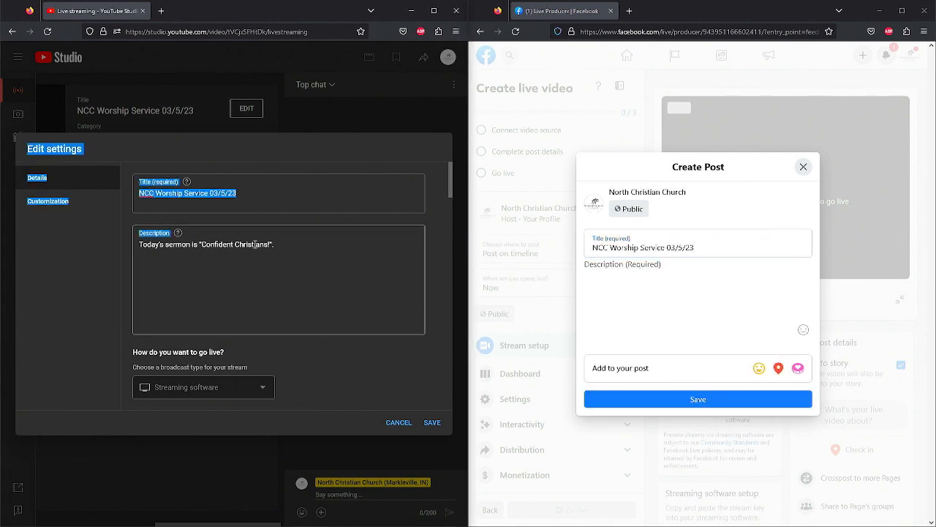
left_click_drag(332, 262, 156, 242)
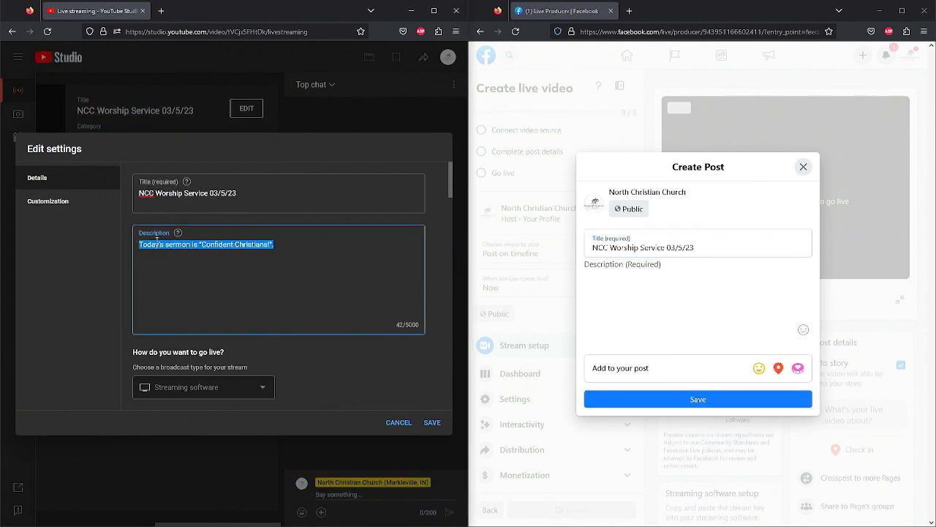
right_click(157, 242)
left_click(182, 298)
left_click(714, 299)
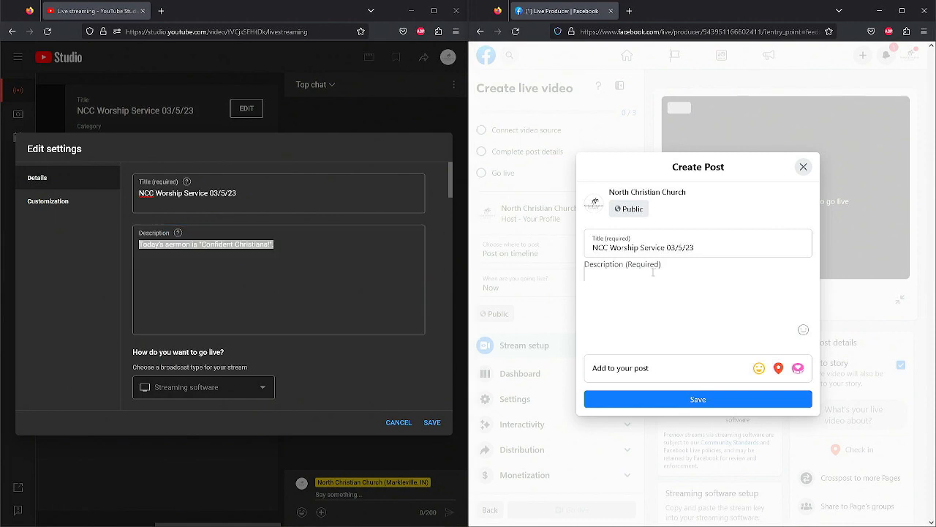
right_click(653, 271)
left_click(689, 343)
left_click(696, 399)
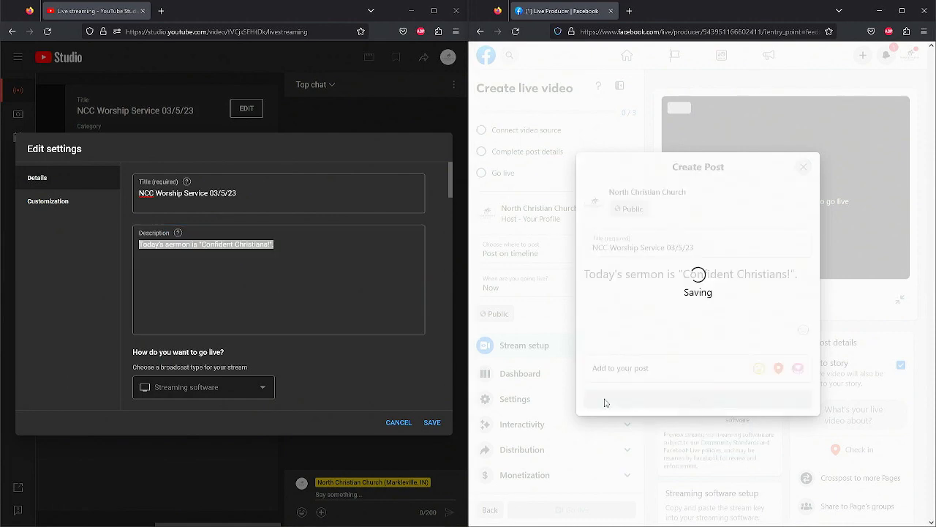
- Save the YouTube stream's details and copy its stream key
left_click(431, 422)
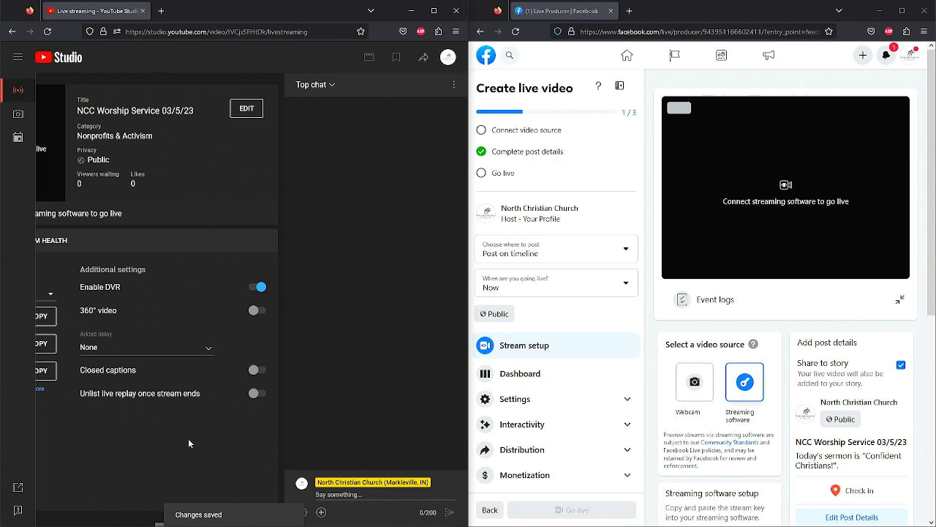
left_click_drag(203, 524, 65, 517)
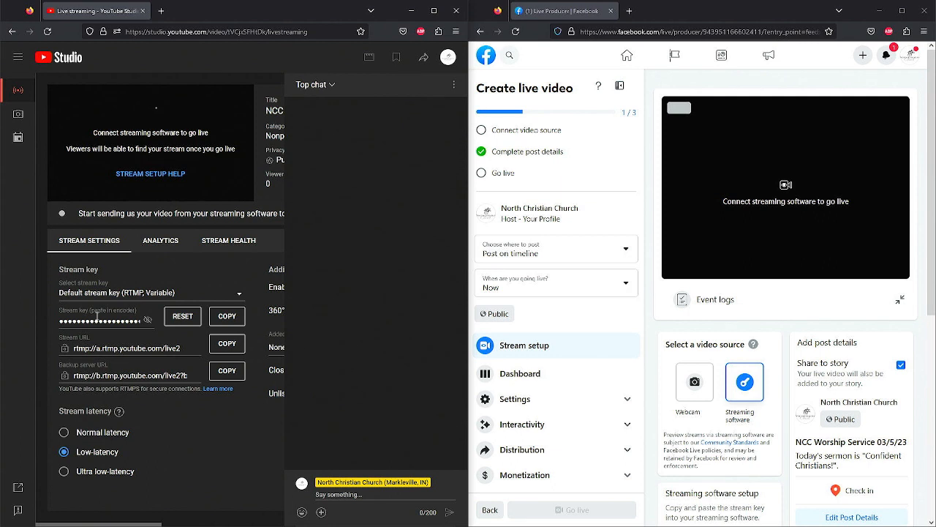
left_click_drag(63, 310, 134, 314)
left_click(134, 316)
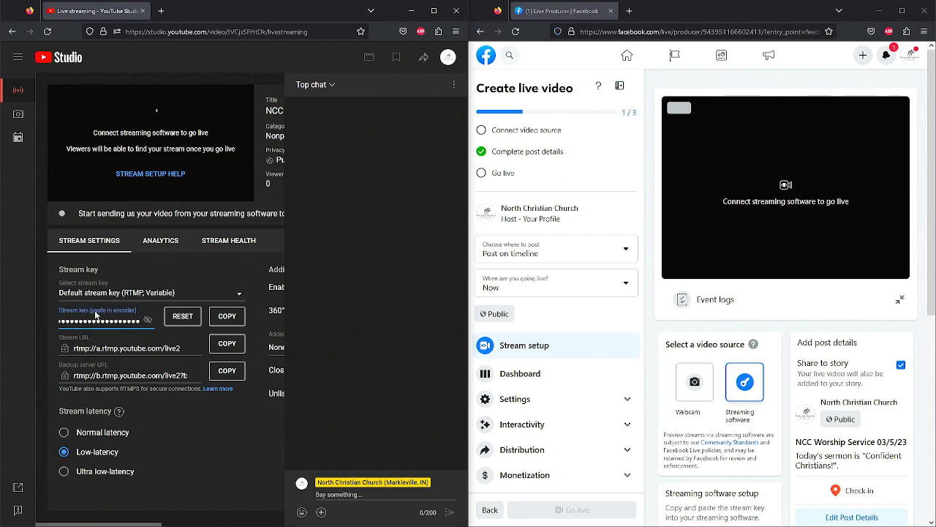
left_click(234, 322)
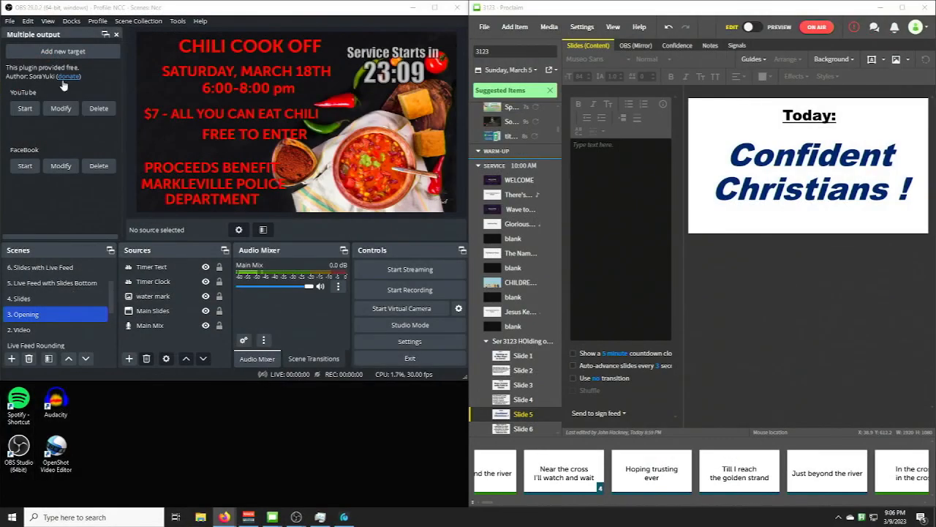
- Replace the RTMP key of the YouTube target in OBS with the copied stream key and save the settings
left_click(60, 109)
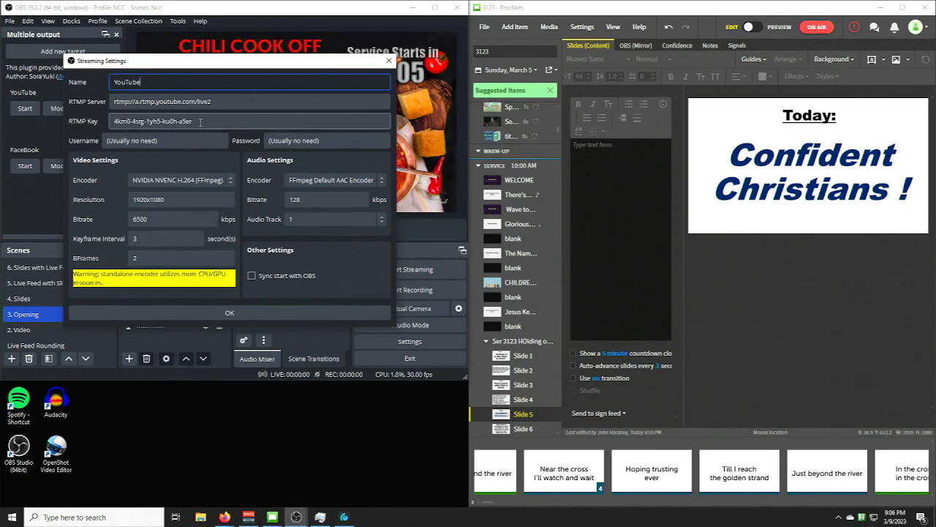
left_click_drag(201, 121, 91, 119)
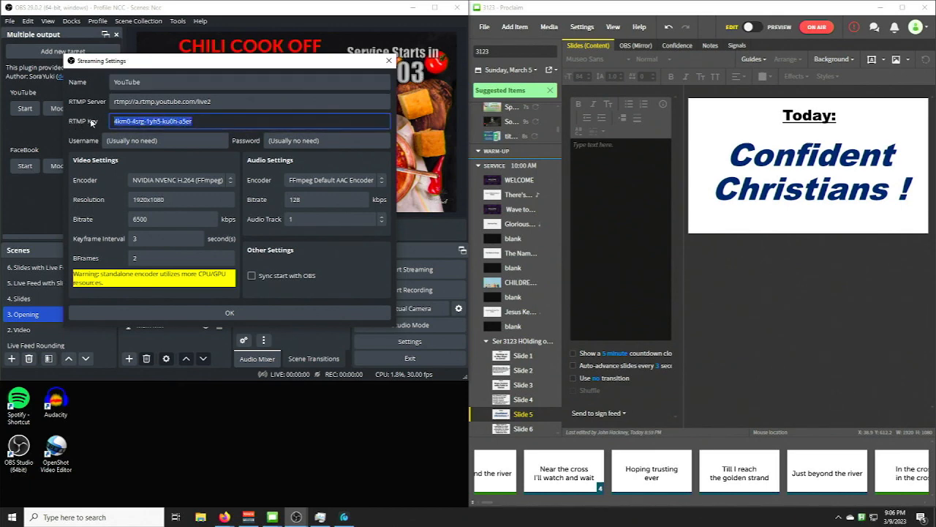
key("BackSpace")
right_click(119, 121)
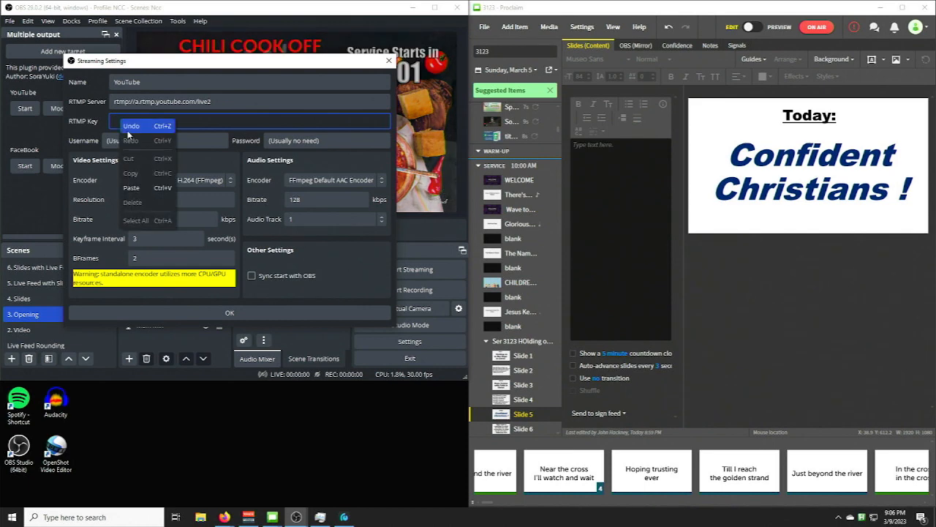
left_click(140, 180)
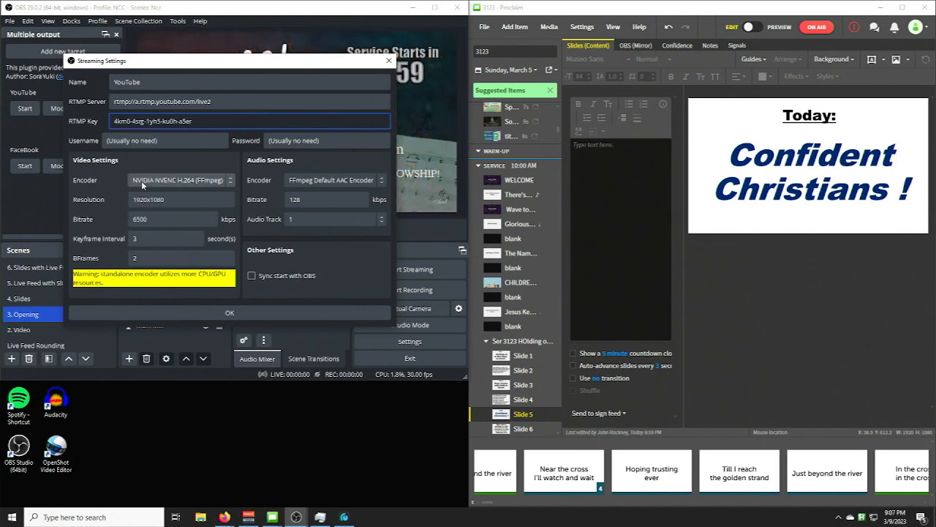
left_click(253, 313)
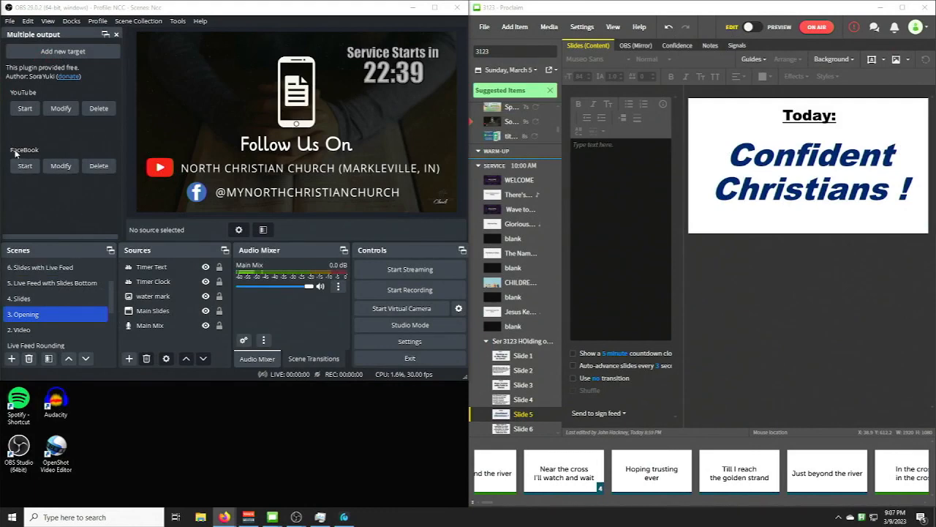
- Replace the RTMP key of the FaceBook target in OBS by pasting the stream key, and save the settings
left_click(61, 166)
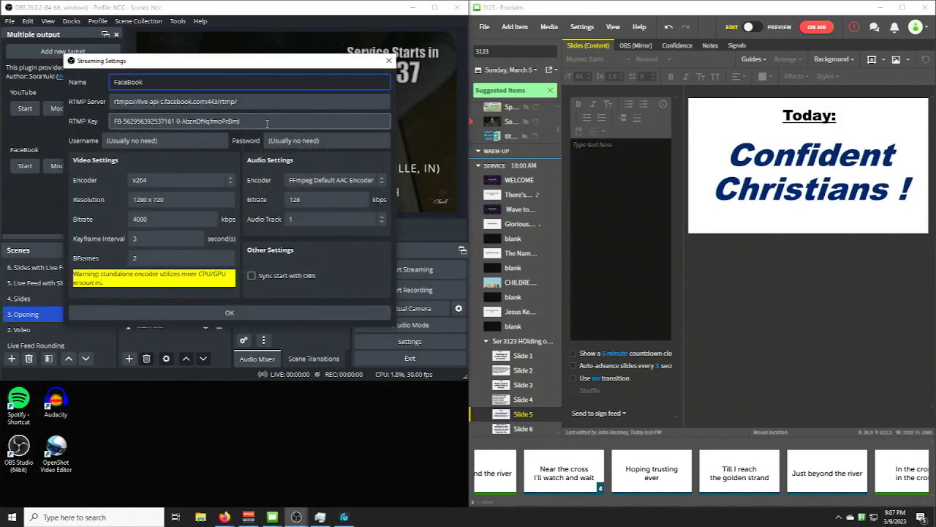
left_click_drag(267, 123, 66, 125)
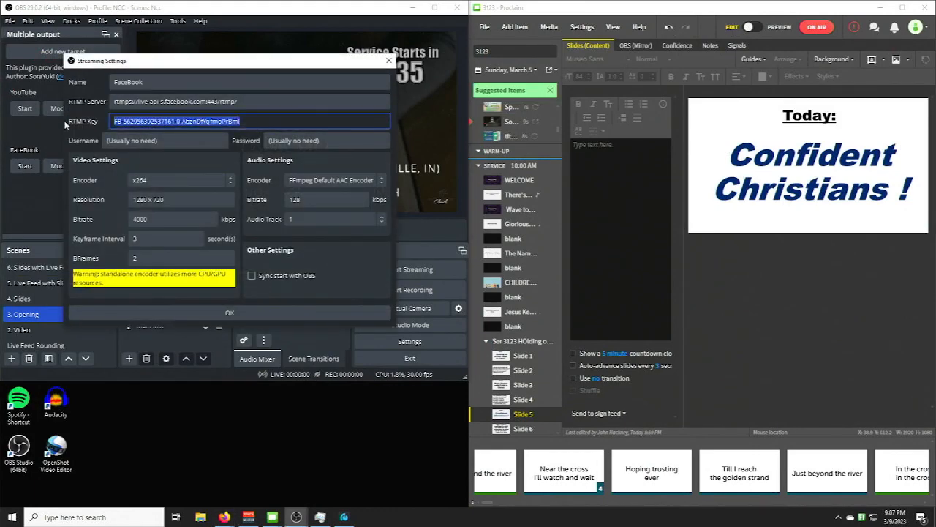
key("BackSpace")
right_click(126, 121)
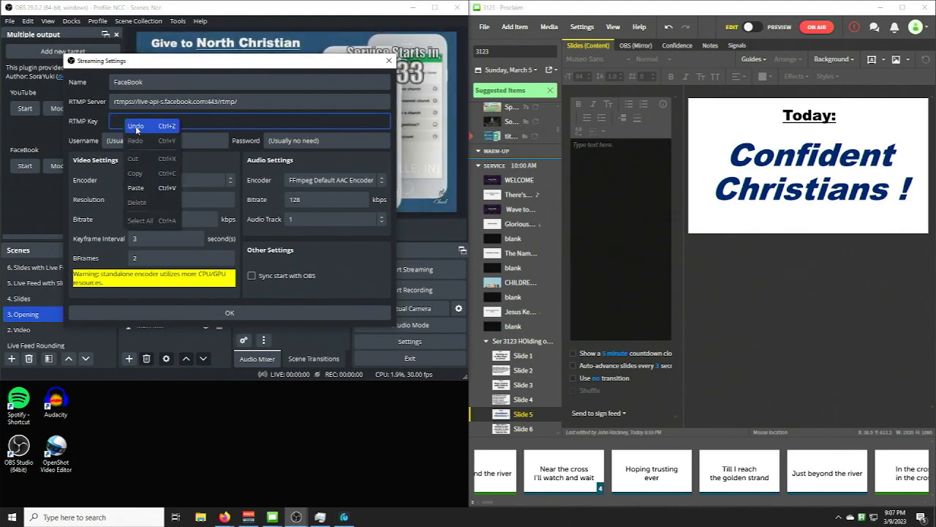
left_click(142, 188)
left_click(173, 309)
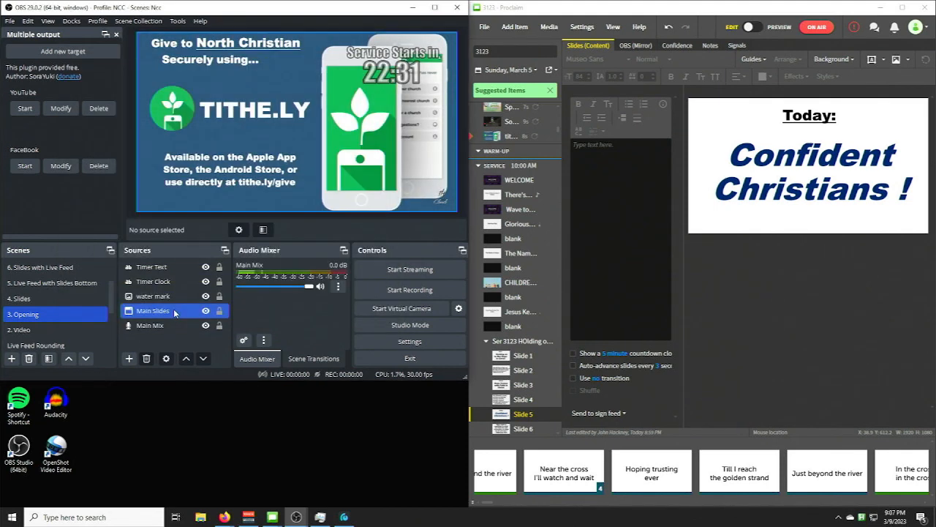
left_click(138, 281)
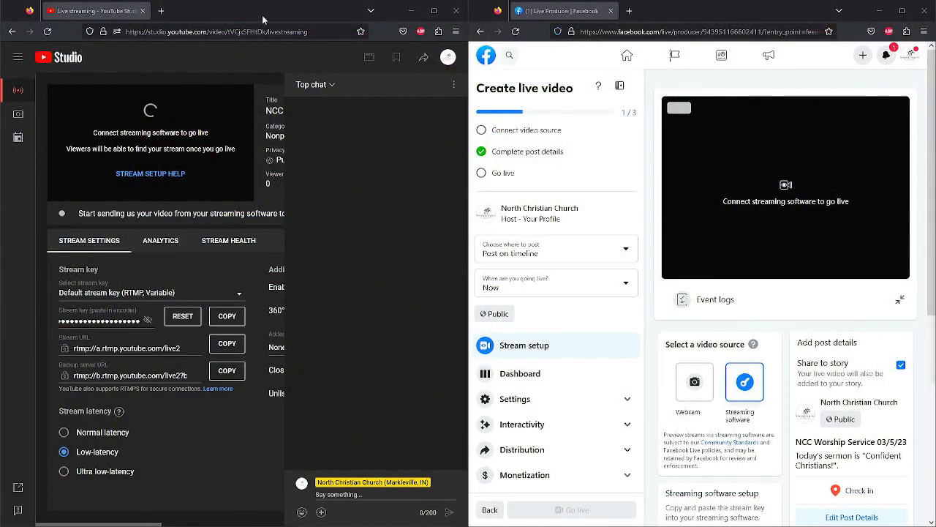
left_click_drag(262, 20, 341, 109)
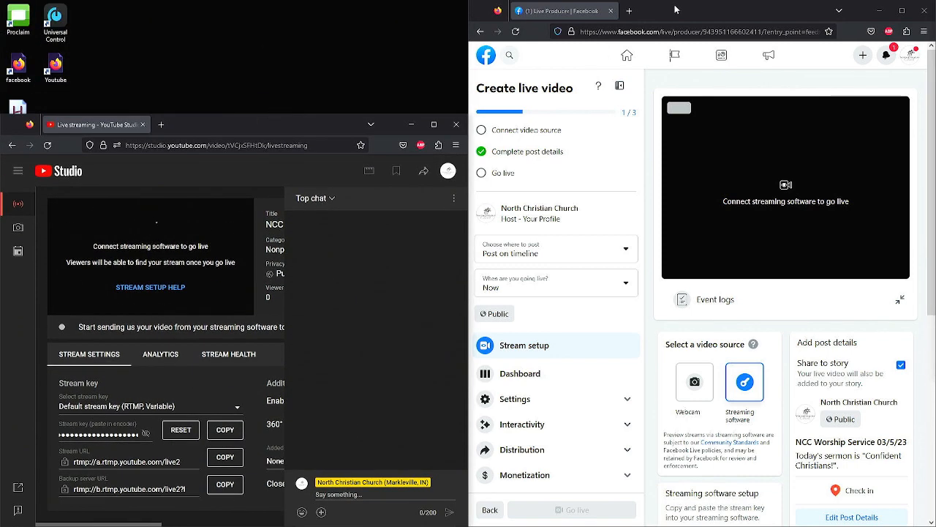
left_click_drag(675, 10, 719, 35)
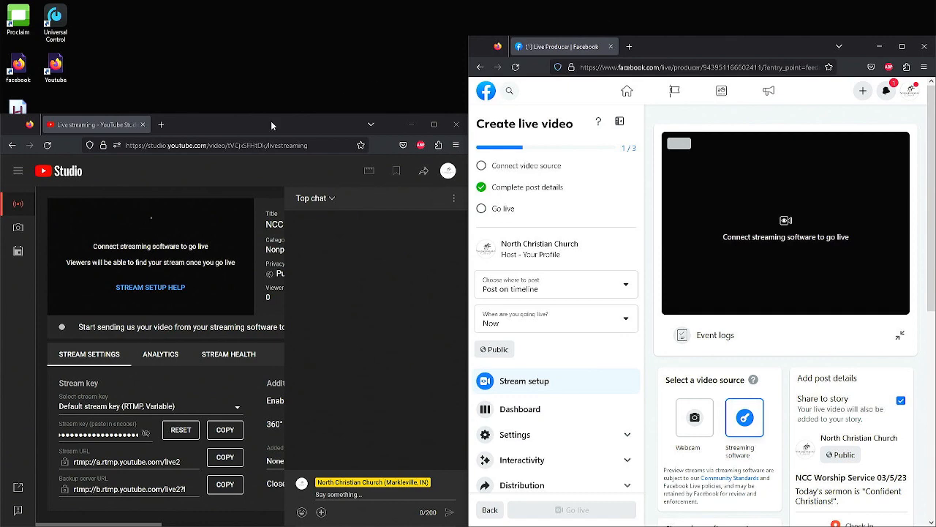
left_click_drag(271, 125, 0, 150)
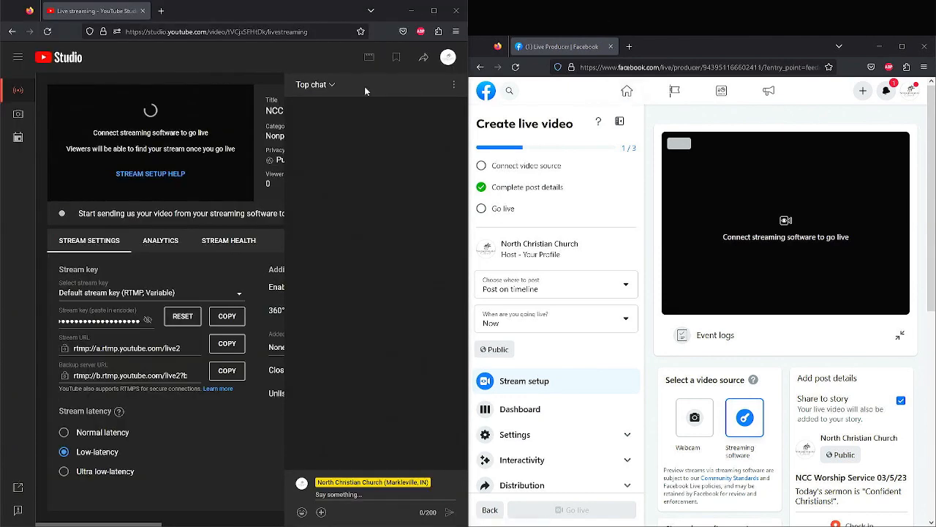
left_click_drag(658, 39, 721, 122)
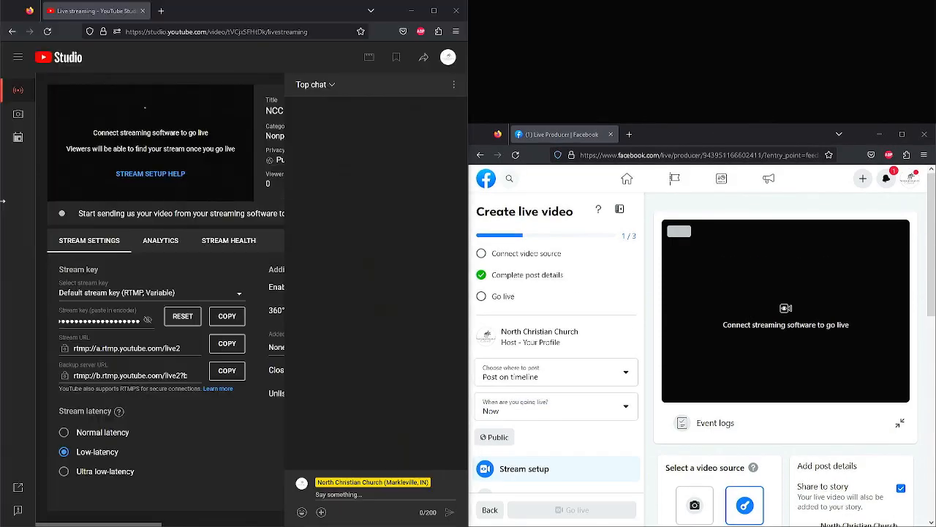
left_click_drag(782, 127, 793, 233)
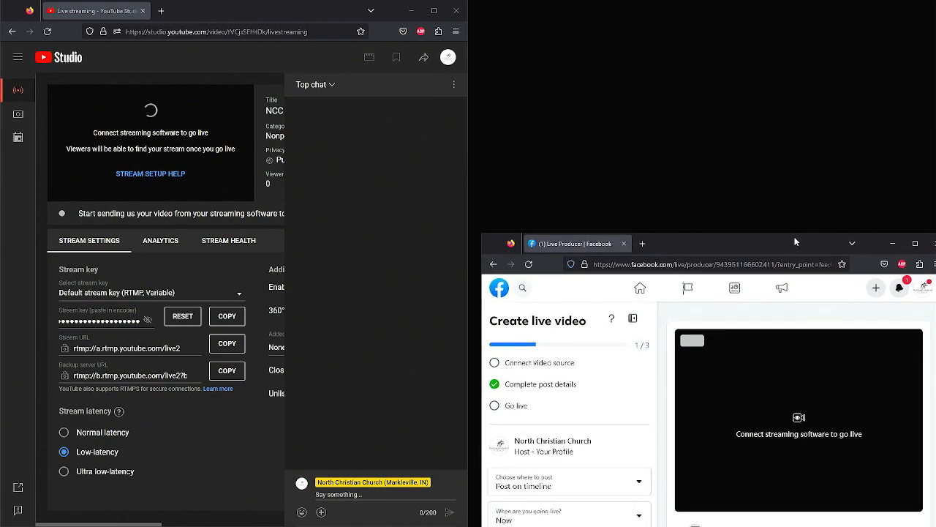
left_click_drag(310, 12, 0, 79)
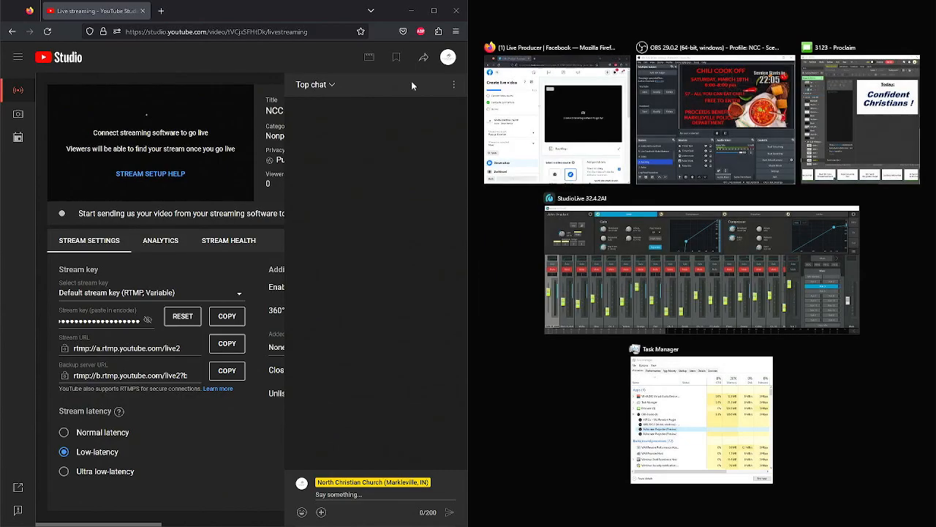
left_click(599, 106)
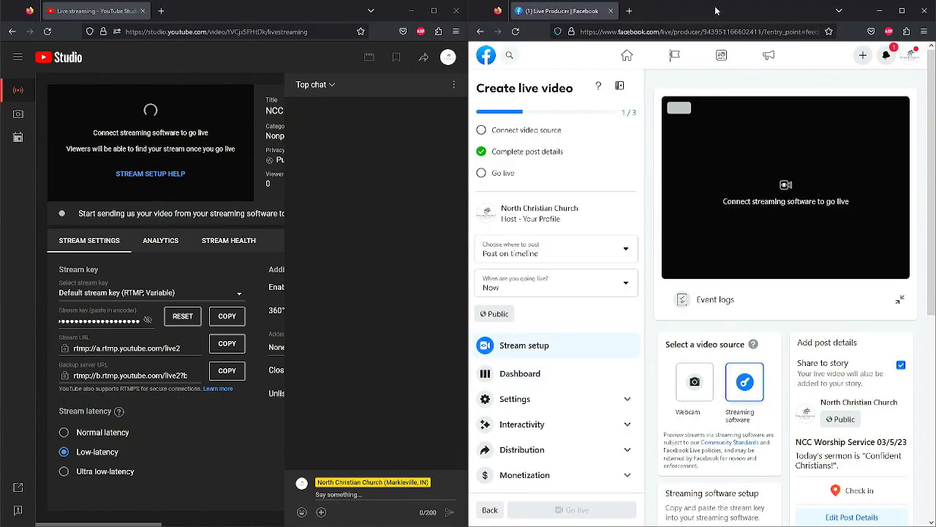
- Lower the Facebook and YouTube browser windows side by side to free the upper part of their screen
left_click_drag(716, 11, 716, 112)
left_click_drag(294, 1, 293, 102)
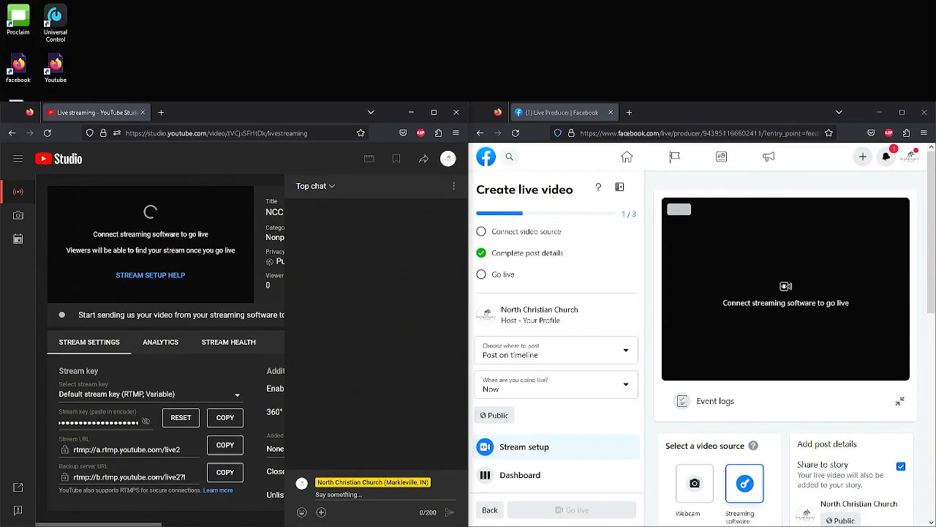
- Launch Audacity and place the TAL Reverb 4 plugin window beside it, below OBS
key("alt+Tab")
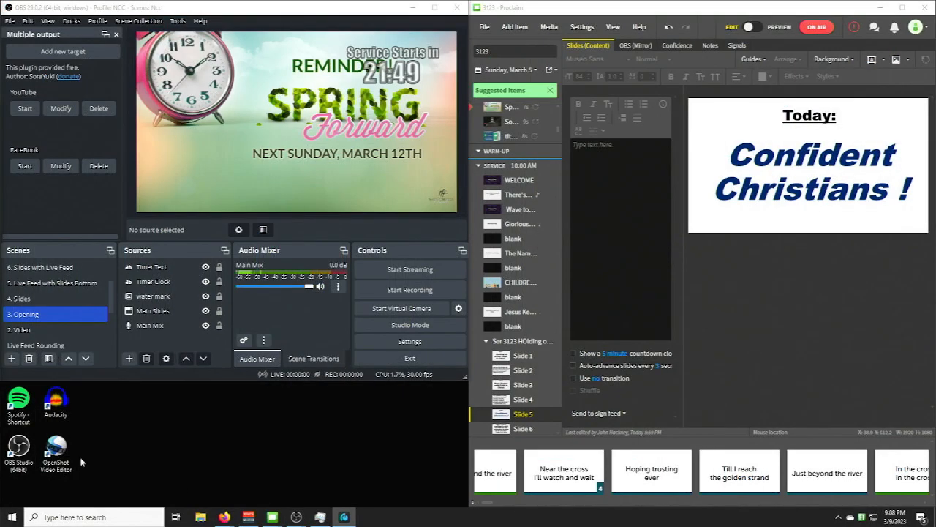
double_click(66, 416)
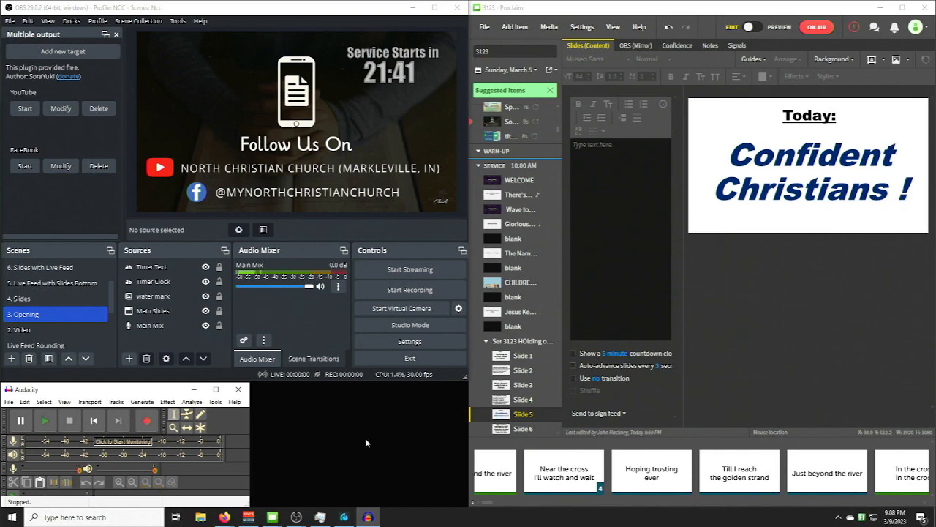
mouse_move(296, 521)
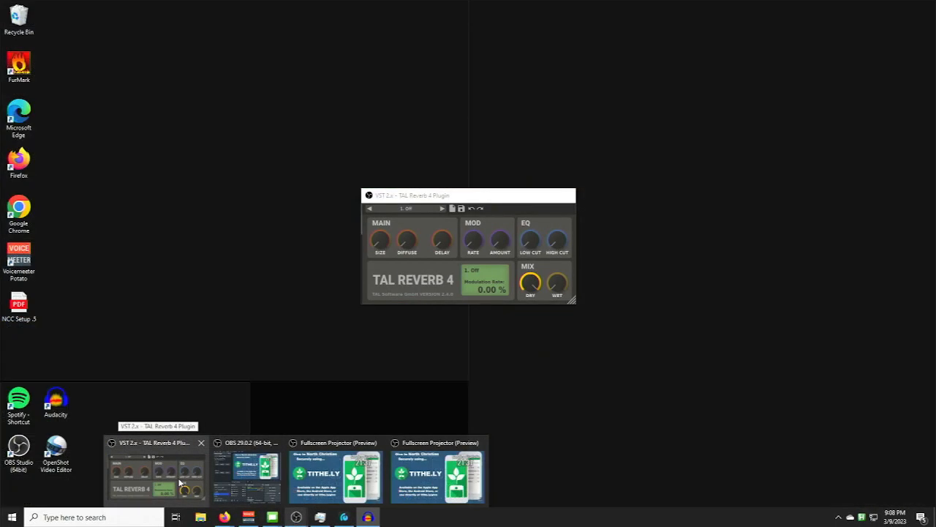
left_click(180, 483)
left_click_drag(443, 195, 336, 396)
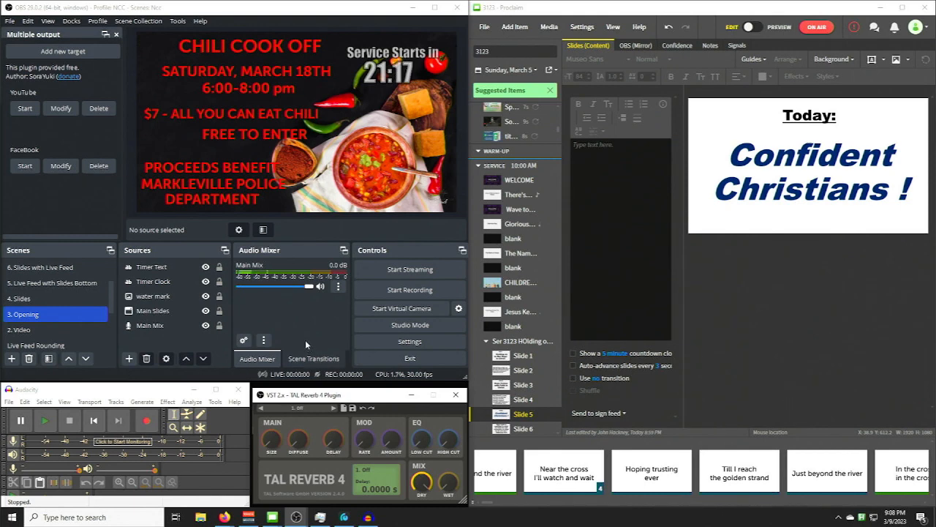
- Switch the Proclaim presentation from Edit to Preview mode and eject the Cruzer Glide USB drive
left_click(780, 29)
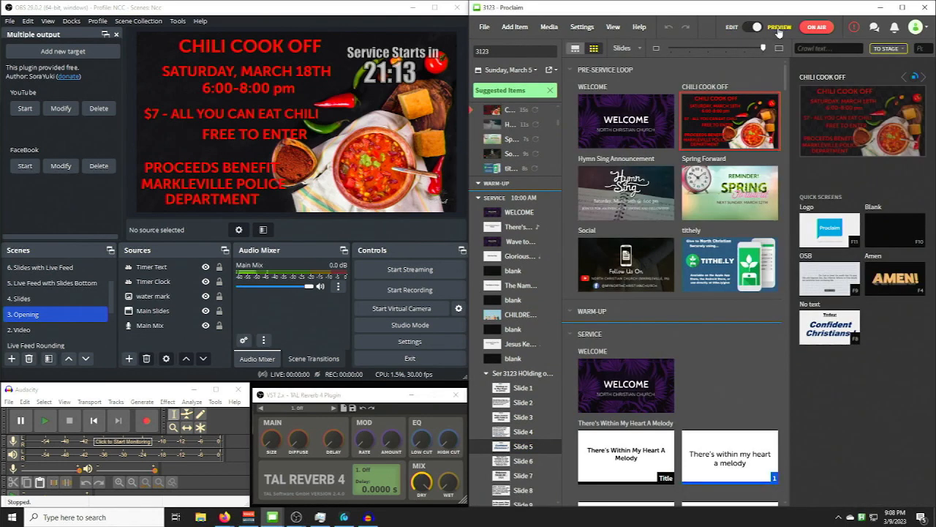
left_click(839, 517)
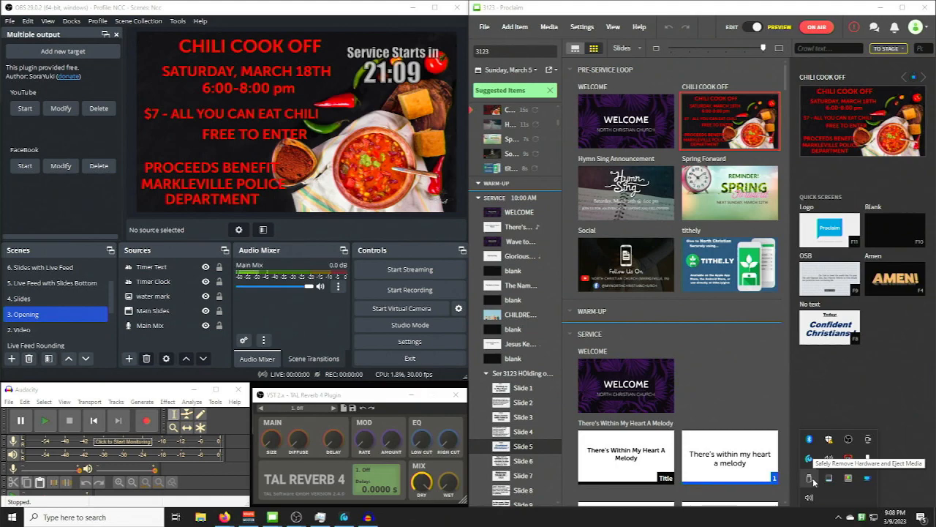
left_click(814, 480)
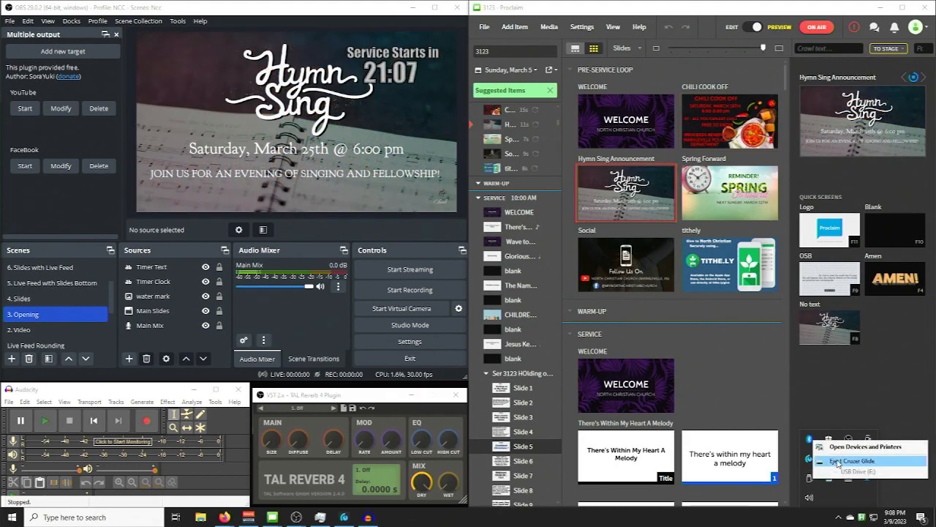
left_click(838, 461)
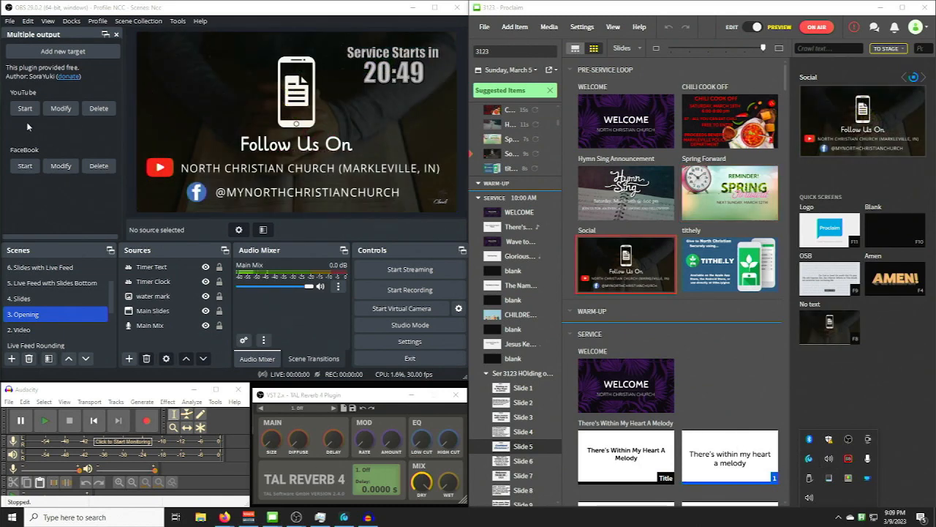
- Start streaming to the FaceBook target in OBS and bring the Facebook live producer window into focus
left_click(27, 122)
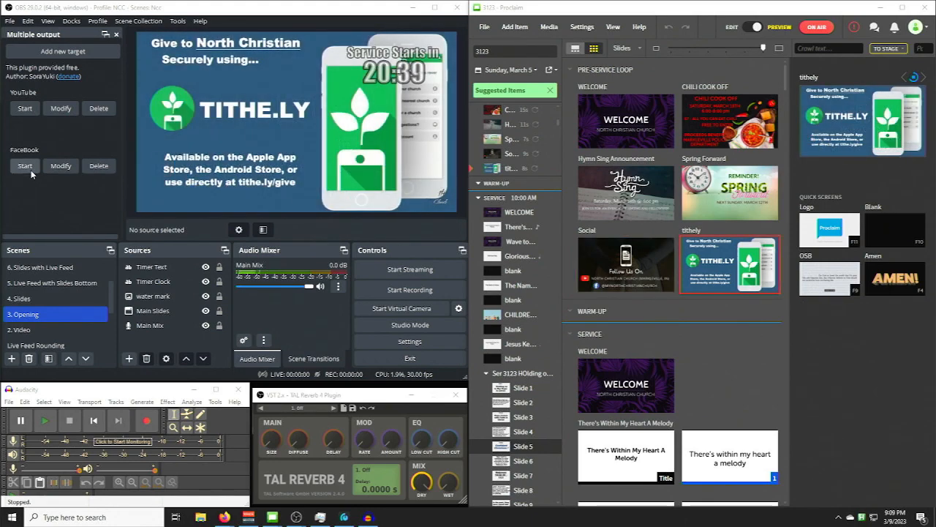
left_click(25, 166)
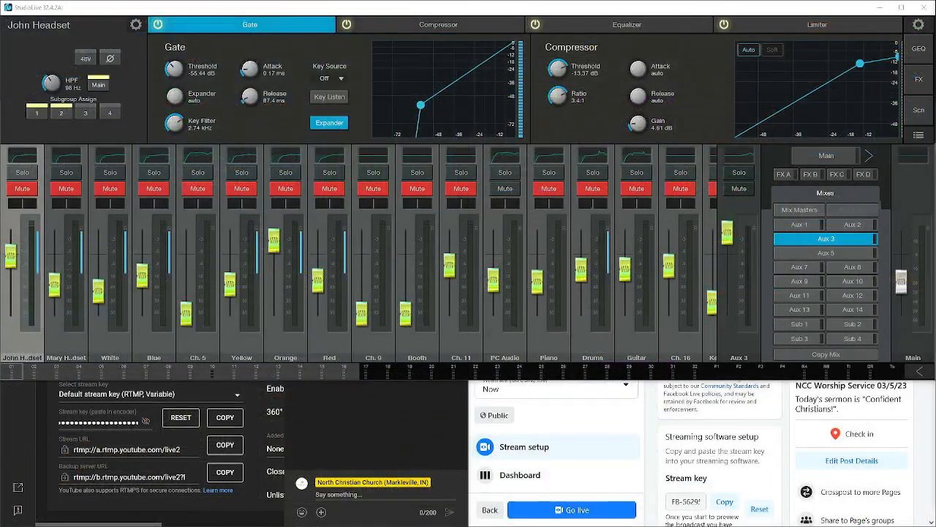
left_click(648, 413)
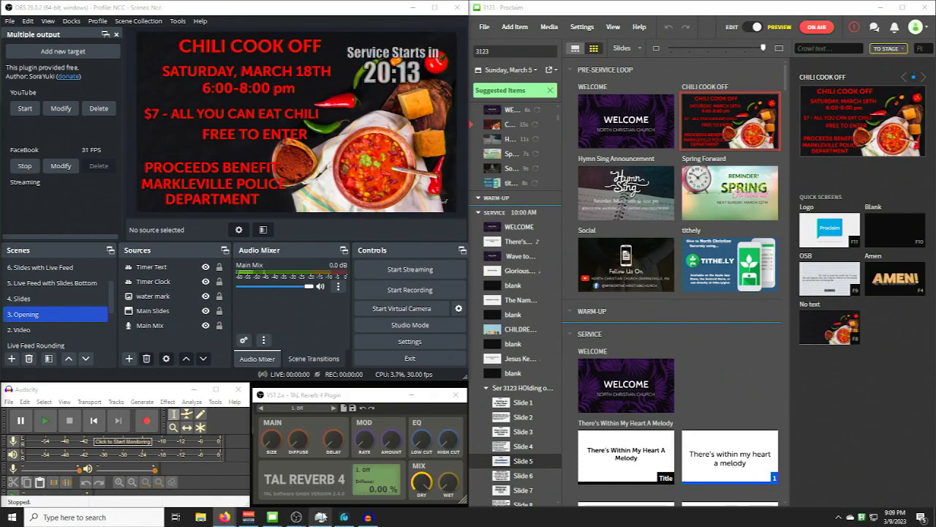
- End the selected Fullscreen Projector (Preview) task under OBS Studio in Task Manager and close Task Manager
left_click(321, 516)
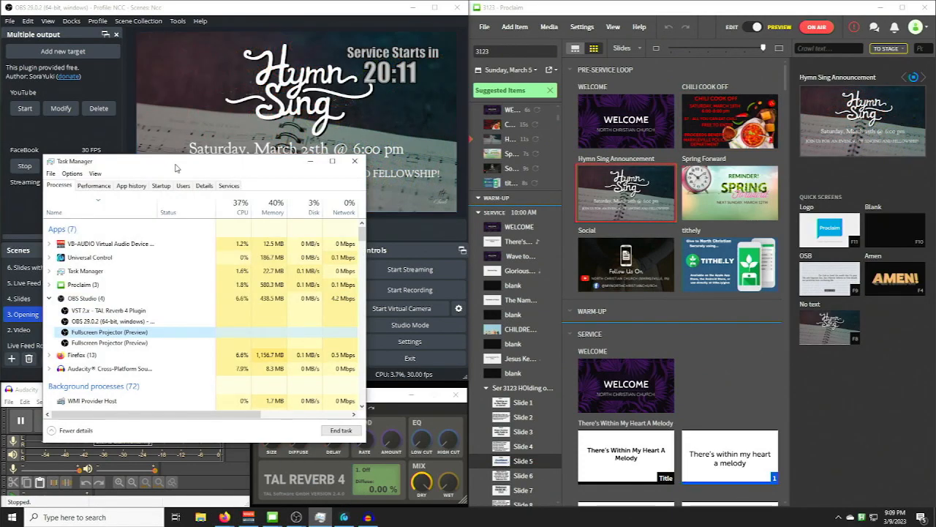
left_click_drag(177, 166, 632, 144)
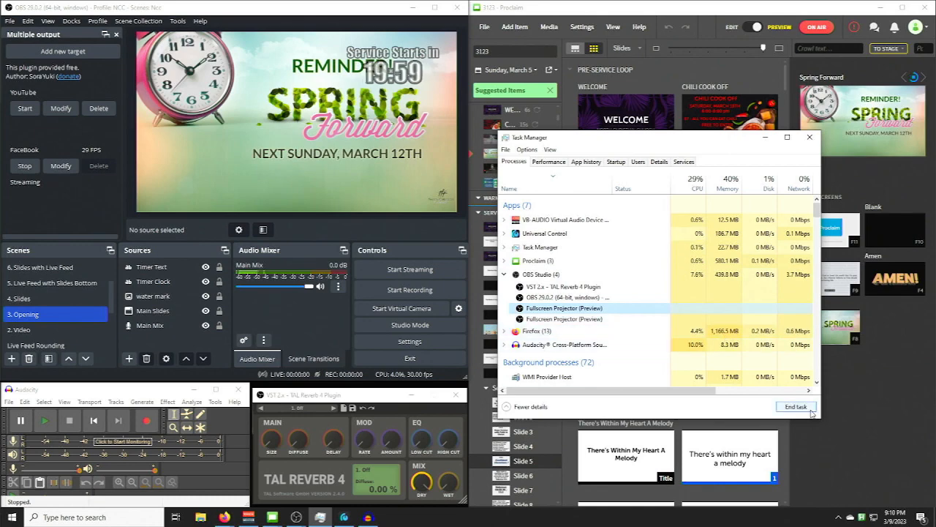
left_click(810, 412)
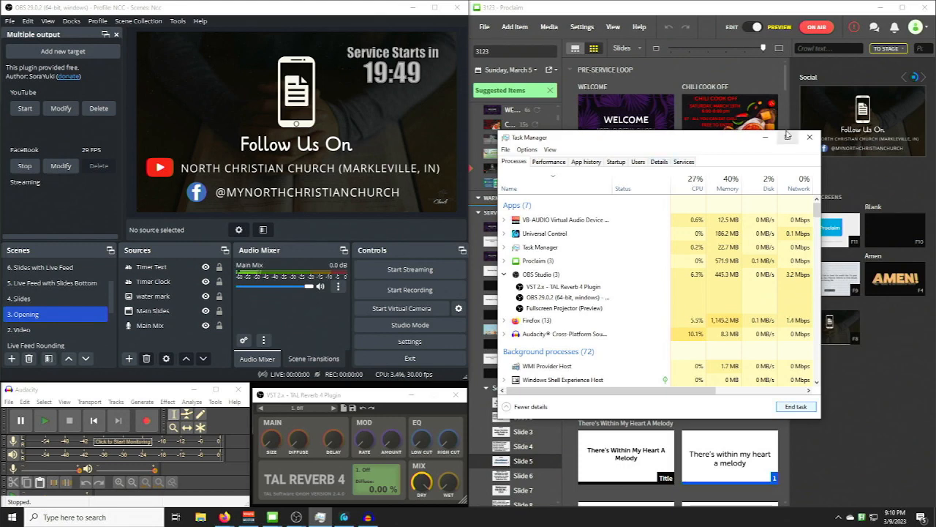
left_click(809, 138)
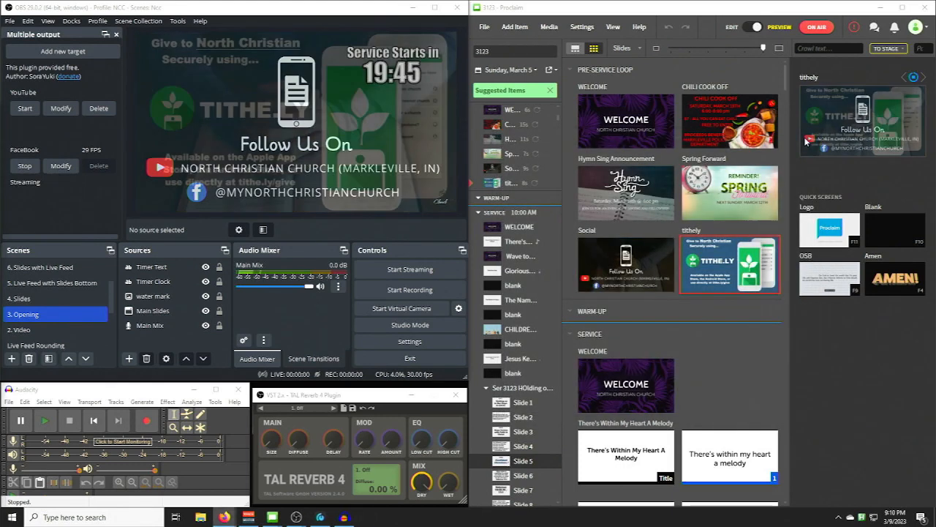
- Put the Service section's WELCOME slide on air and switch OBS to the scene "9. Live Feed with Slides Top Right"
scroll(70, 314, "up", 1)
left_click(70, 318)
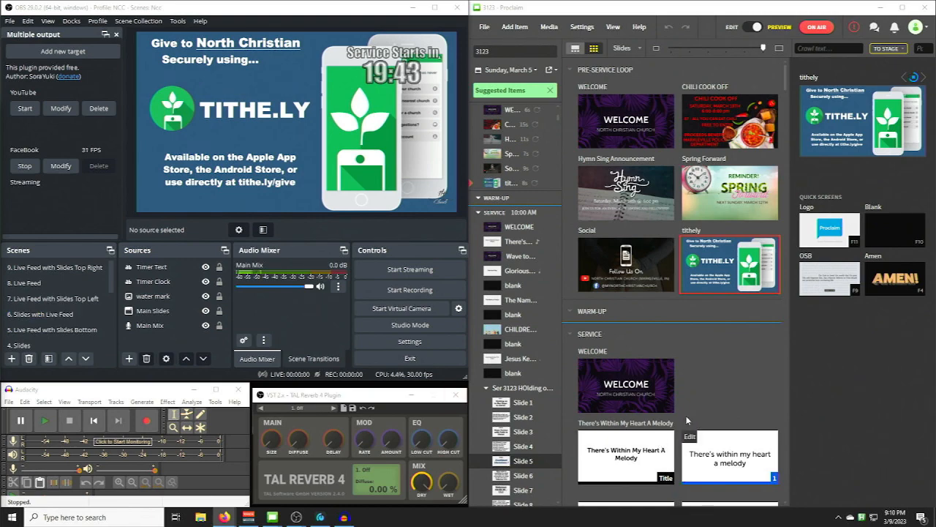
left_click(73, 269)
left_click(66, 315)
left_click(58, 327)
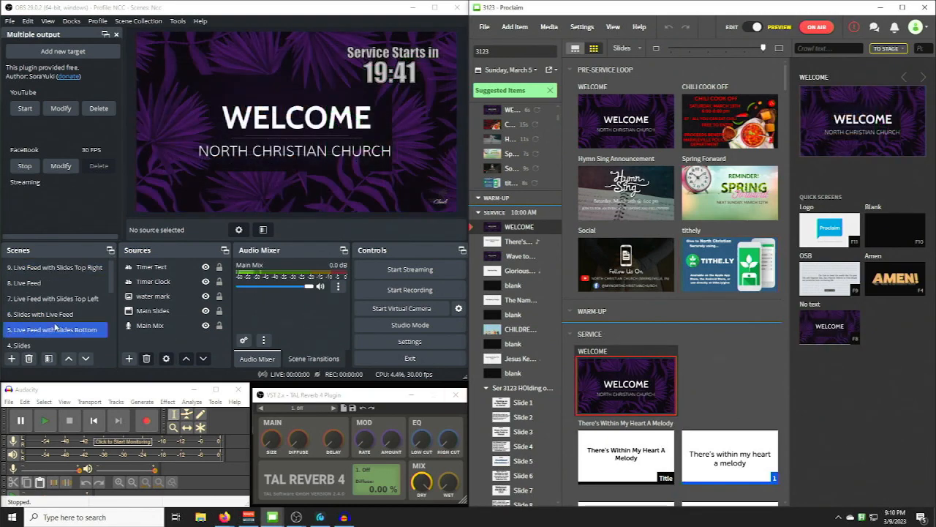
left_click(76, 267)
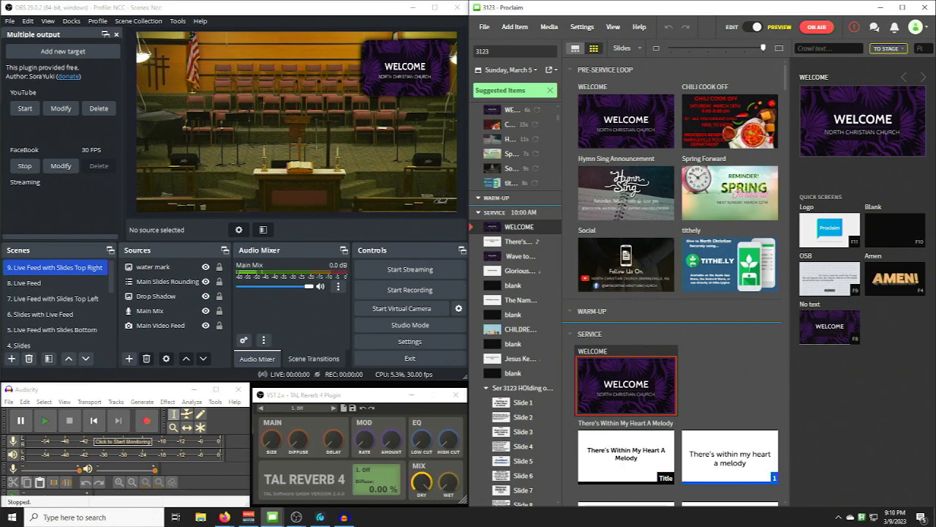
- Preview the OBS scenes in descending order from "8. Live Feed" to "3. Opening"
key("8")
key("7")
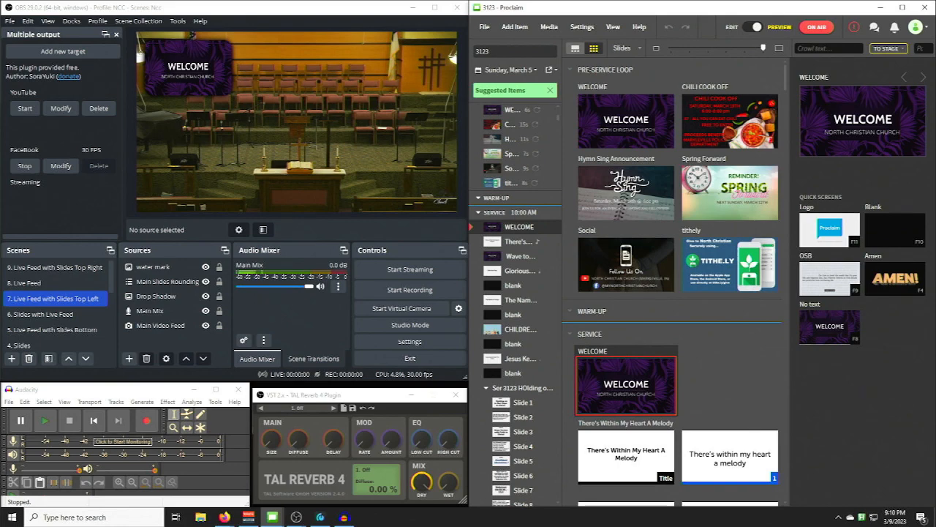
key("6")
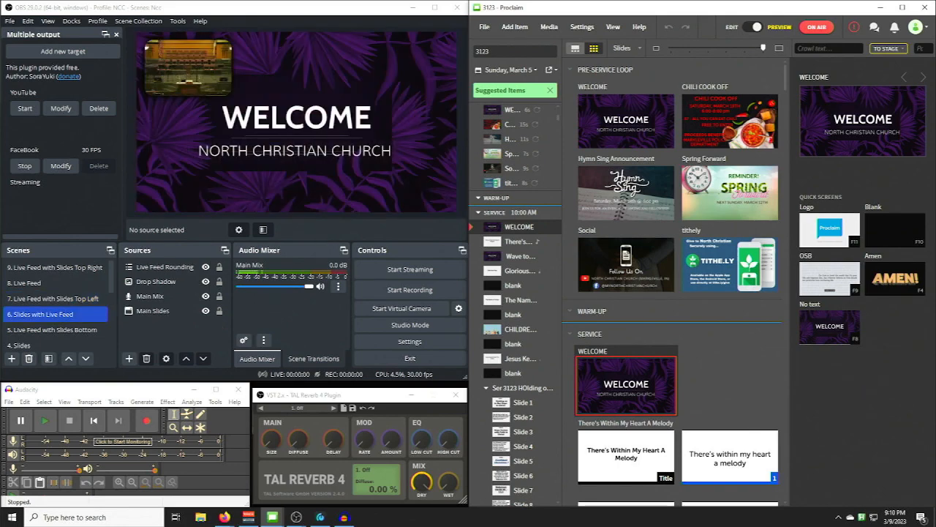
key("5")
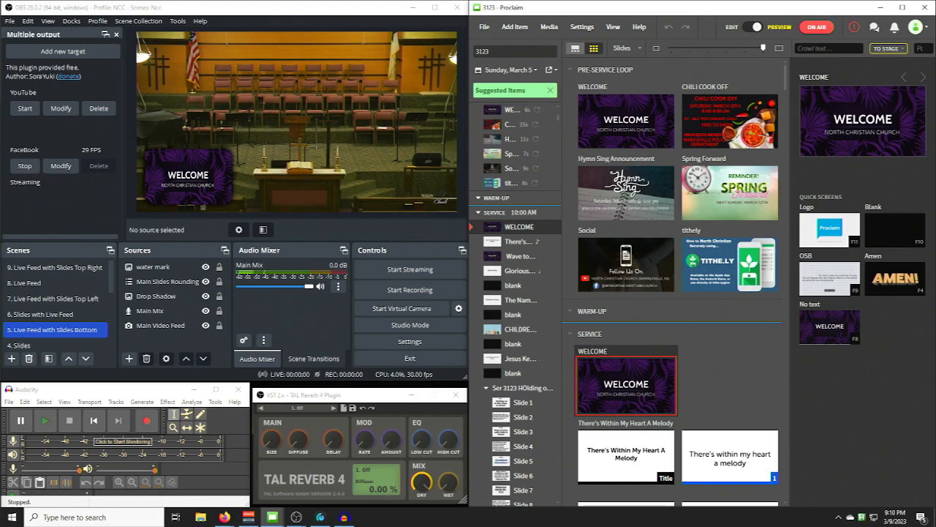
key("4")
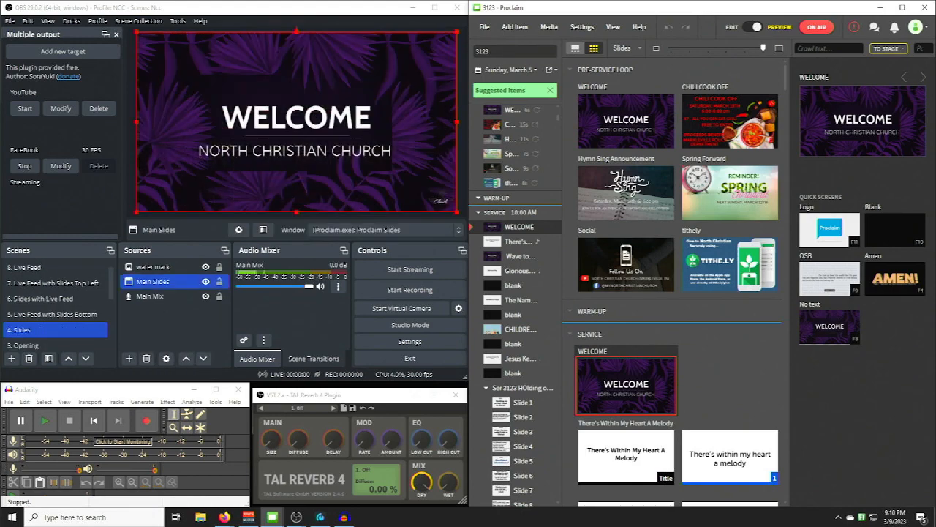
key("3")
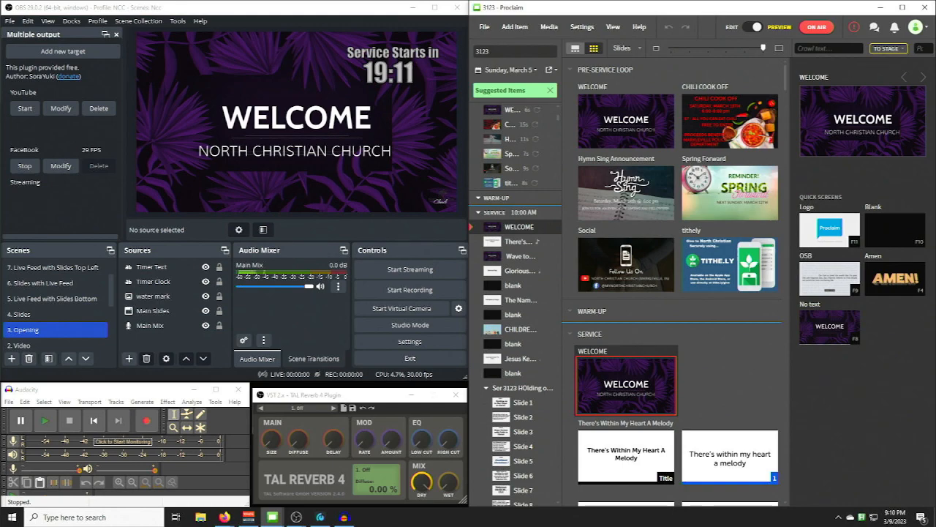
- Put the "There's Within My Heart A Melody" title slide on air while switching OBS through scenes 8, 5 and 9
key("8")
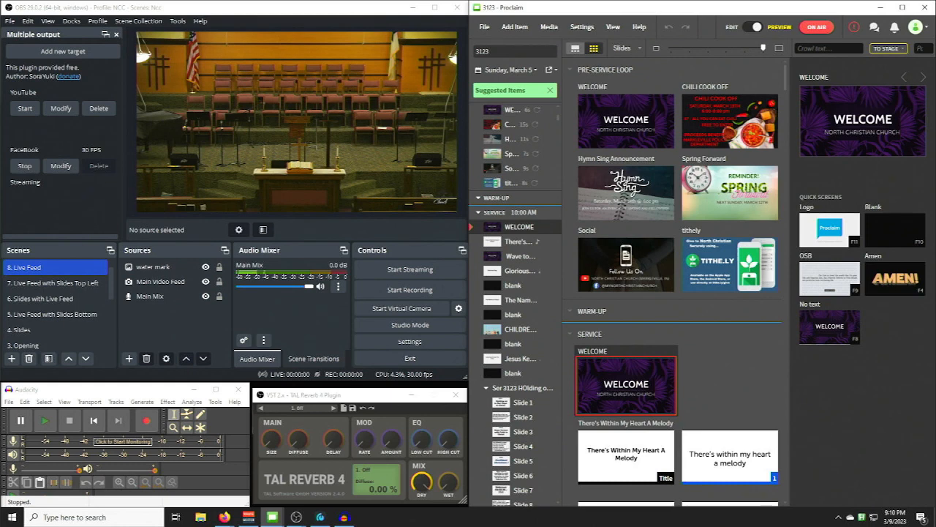
key("5")
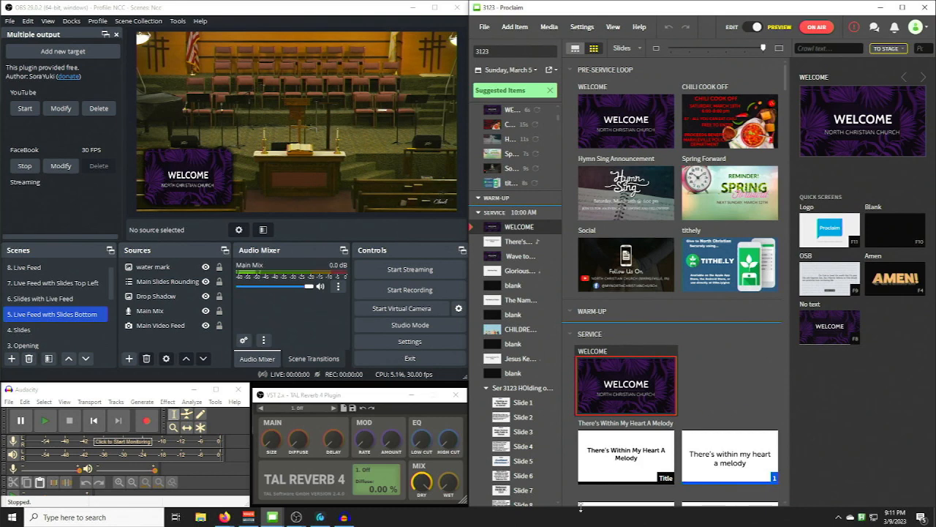
left_click(606, 453)
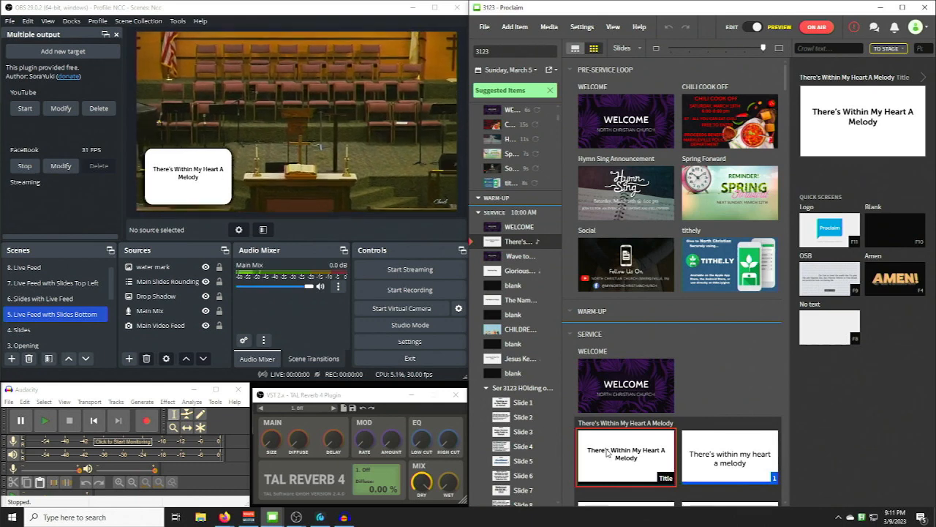
key("9")
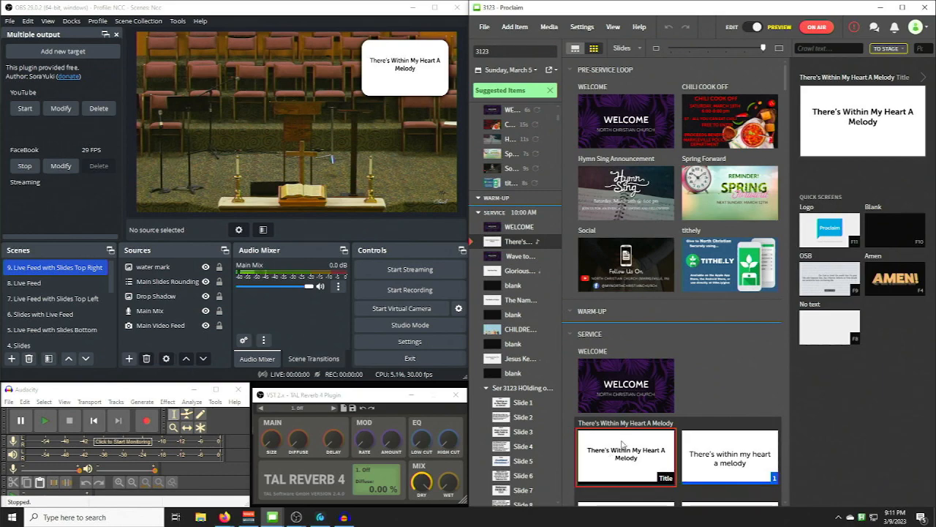
- Advance the song to the "Jesus whispers sweet and low" slide and return to its title slide
key("Right")
key("Right")
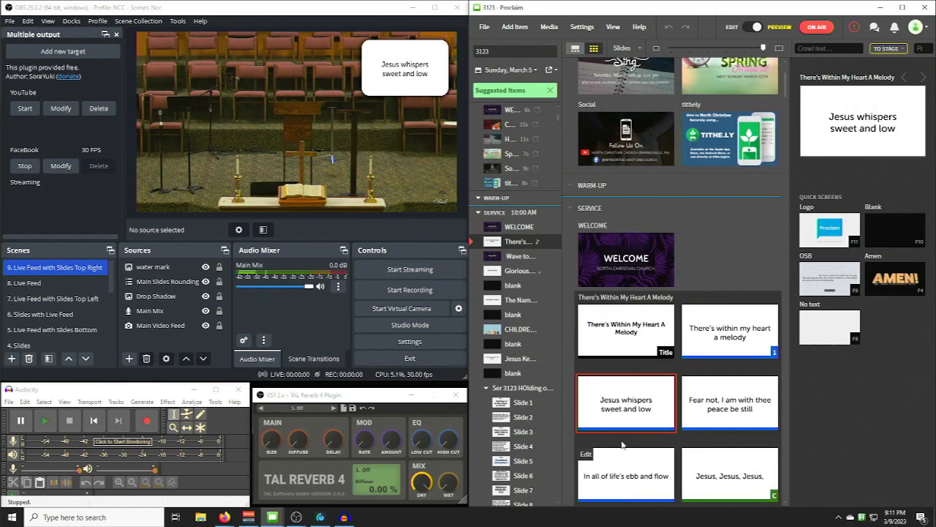
key("Left")
key("Left")
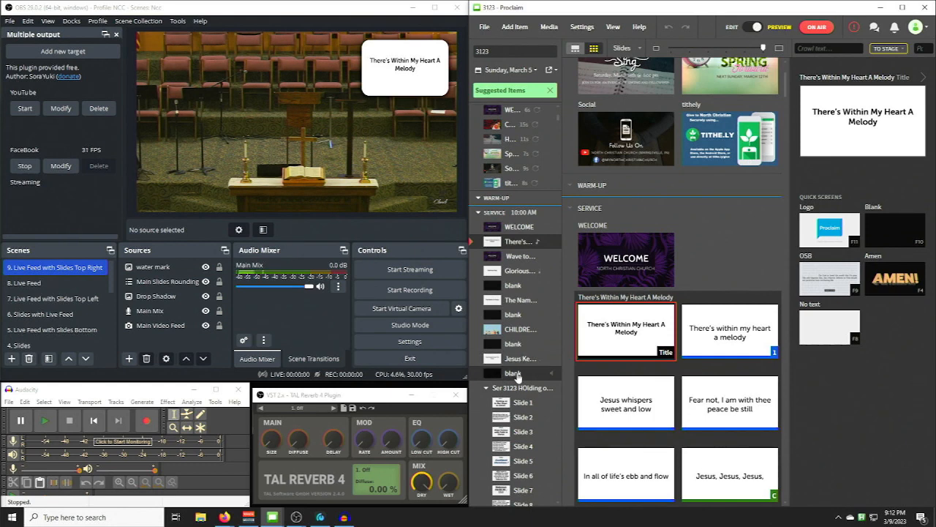
- Start recording the sermon audio in Audacity and stop the recording
left_click(146, 421)
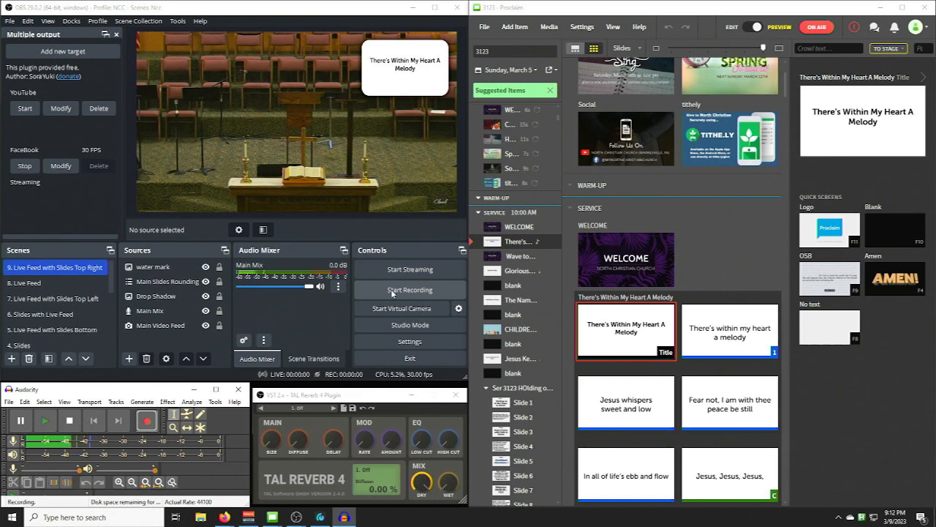
left_click(79, 422)
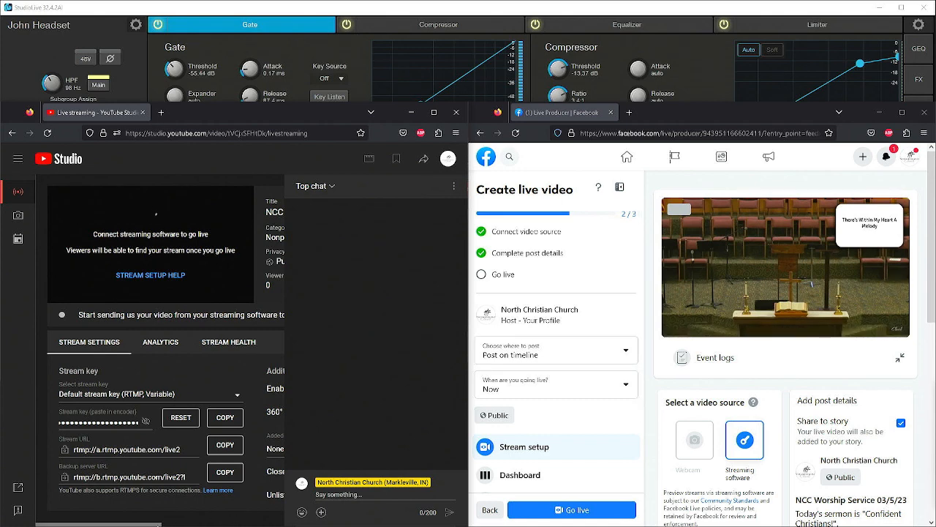
- Close the YouTube Studio and Facebook Live Producer browser windows and the StudioLive mixer window
left_click_drag(157, 524, 242, 506)
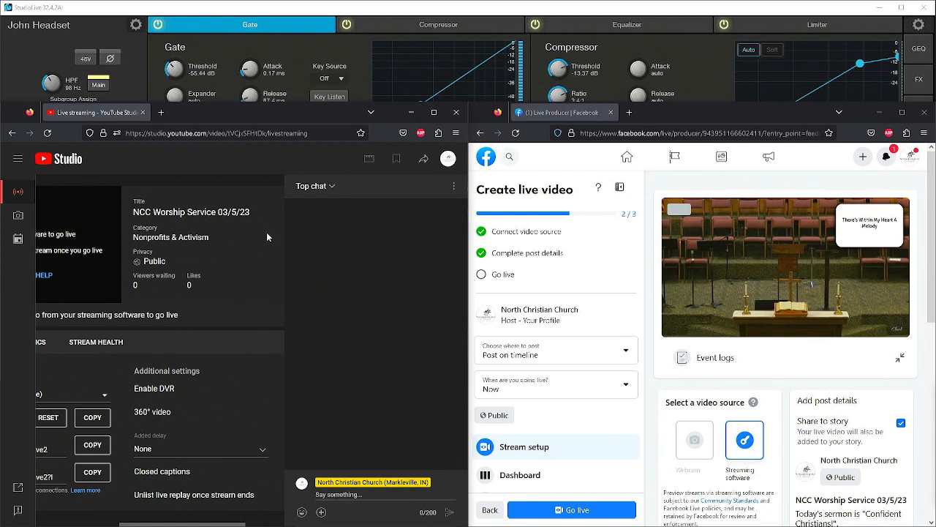
left_click(458, 113)
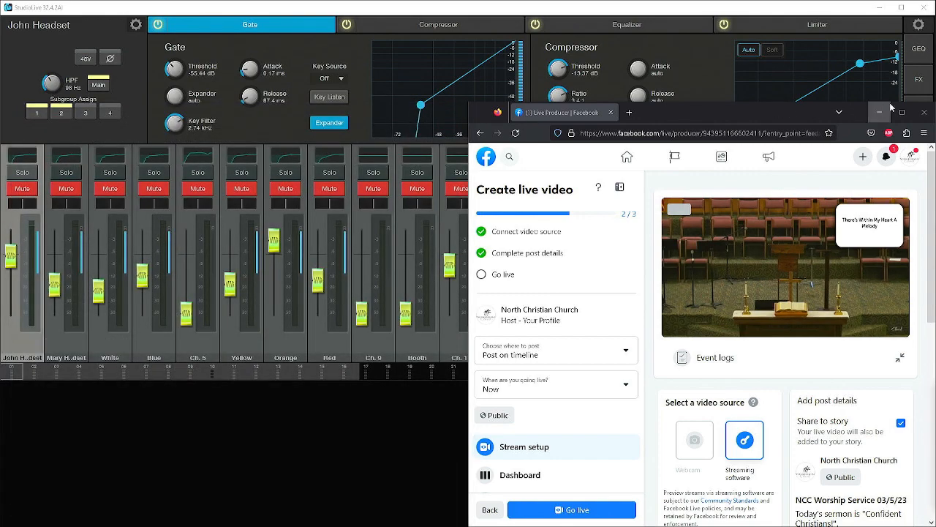
left_click(924, 112)
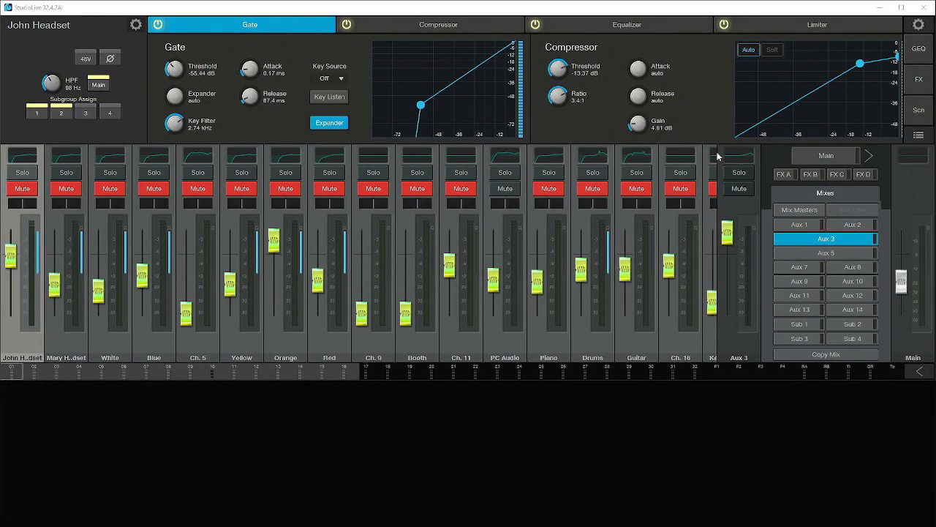
left_click_drag(717, 13, 696, 57)
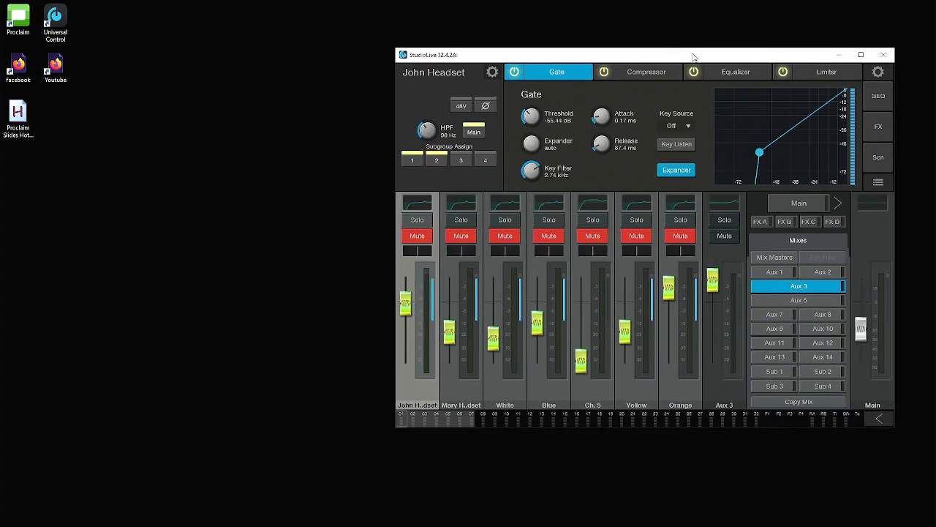
left_click(884, 55)
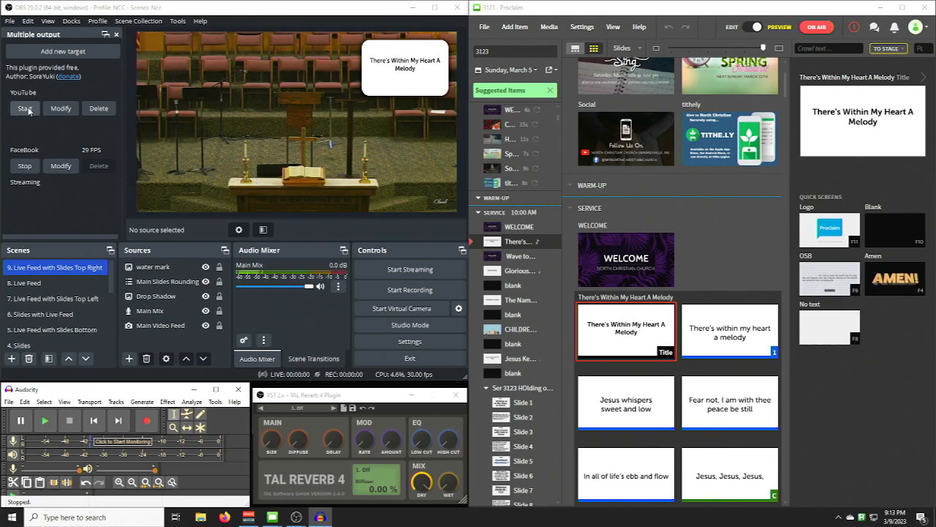
- Stop the Facebook stream in OBS and close OBS
left_click(24, 168)
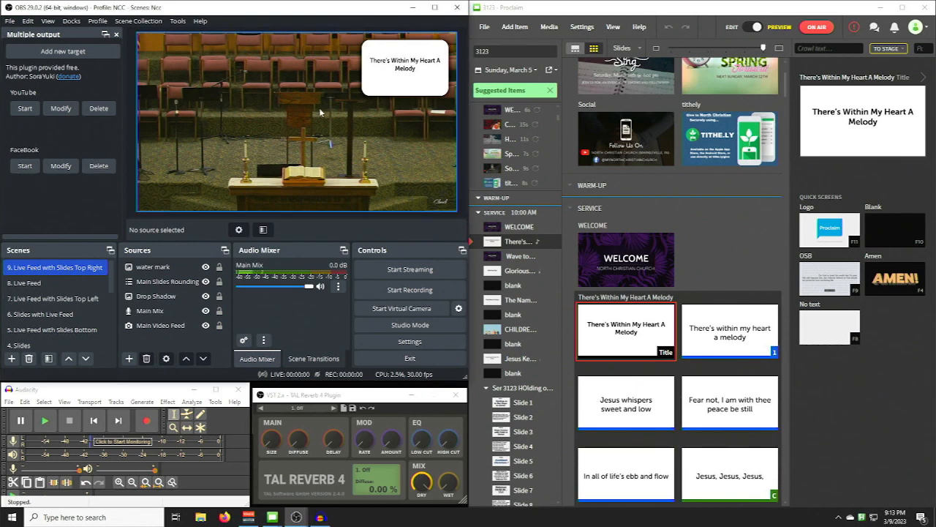
left_click(458, 7)
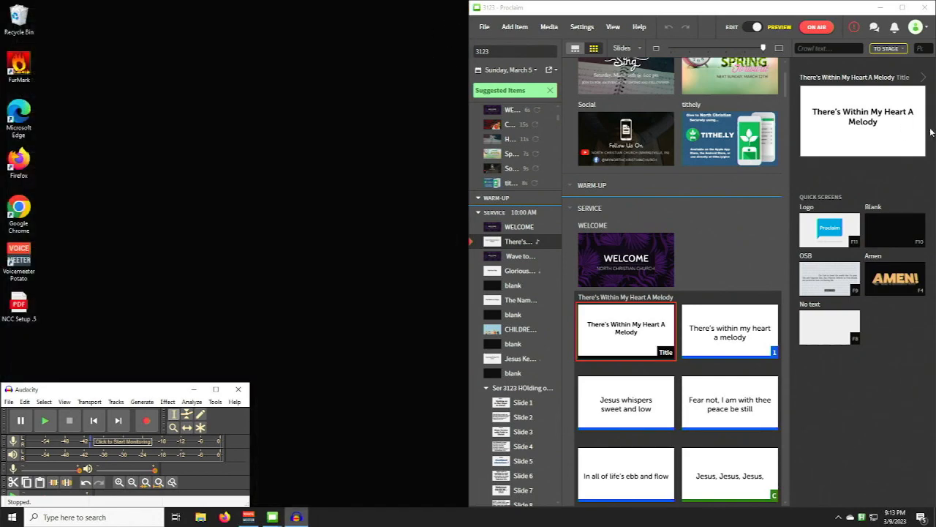
- Take the Proclaim presentation off air and close Proclaim
left_click(821, 30)
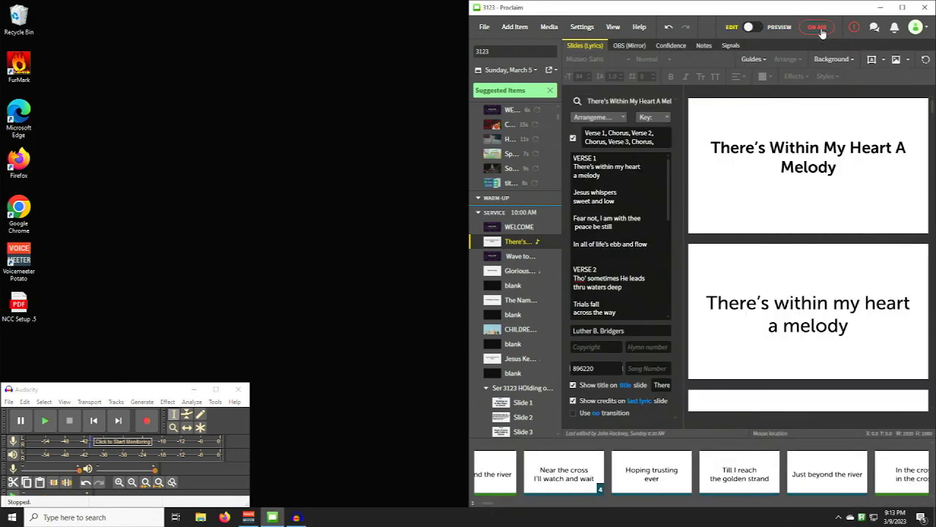
left_click(924, 9)
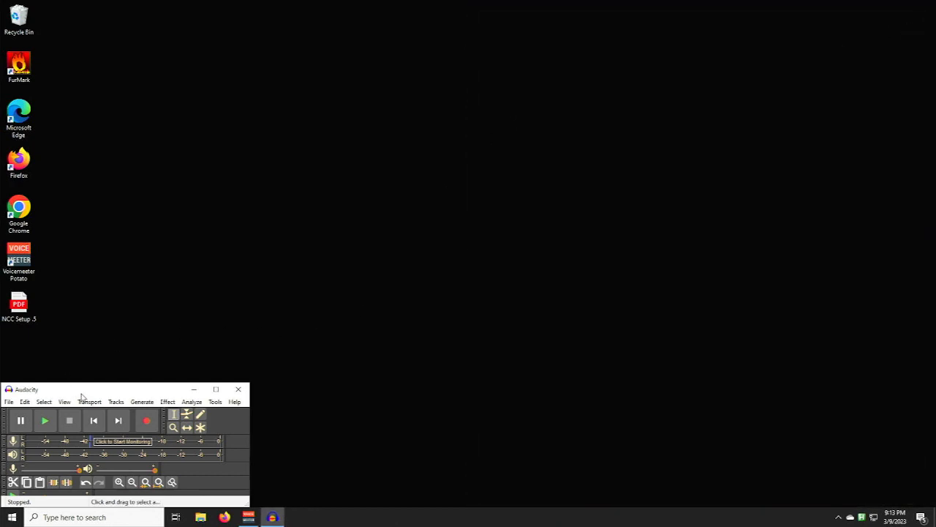
- Export the Audacity recording as an MP3 into the 03 Mar folder, basing its file name on "NCC Sermon 03-05-23"
left_click(10, 402)
mouse_move(24, 402)
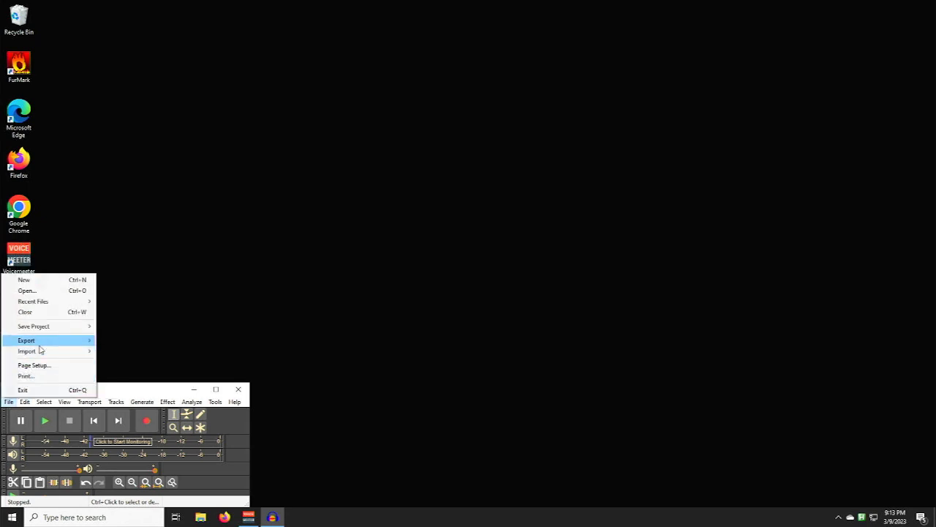
mouse_move(40, 344)
left_click(118, 344)
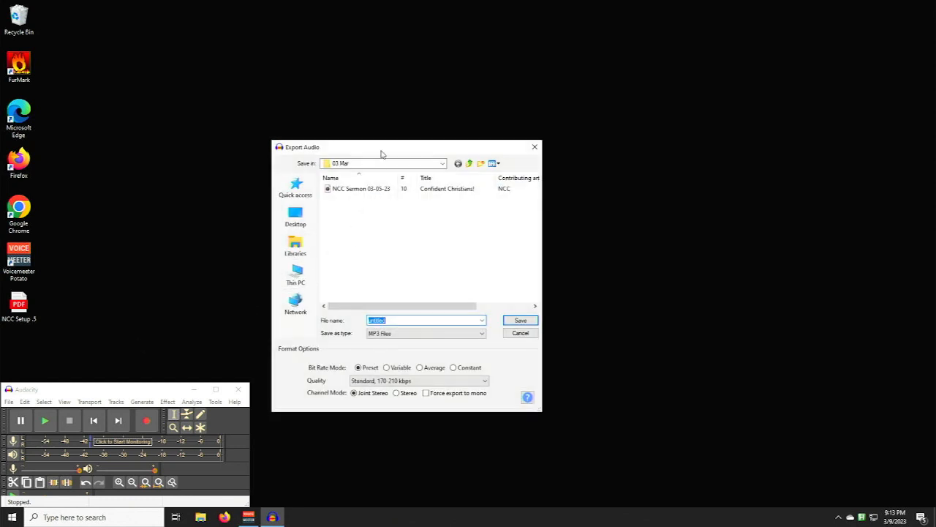
left_click(375, 189)
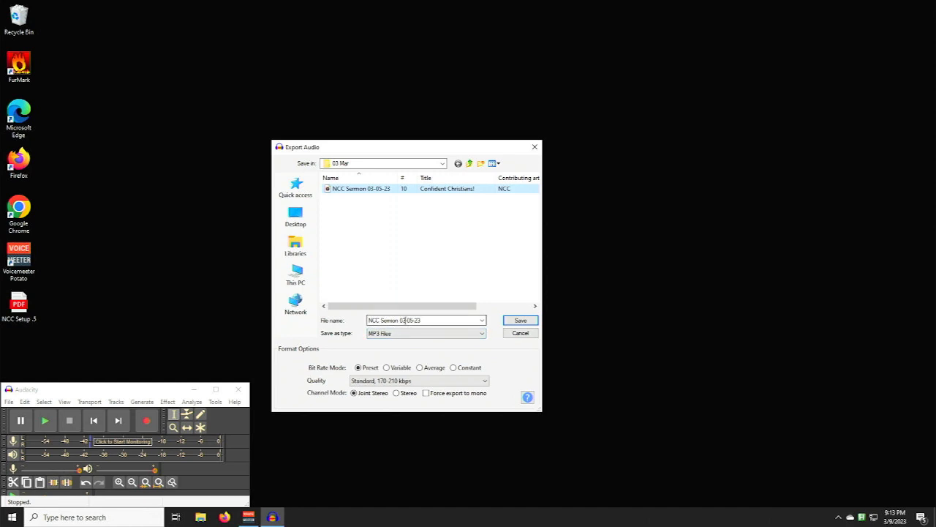
left_click(421, 321)
left_click(441, 322)
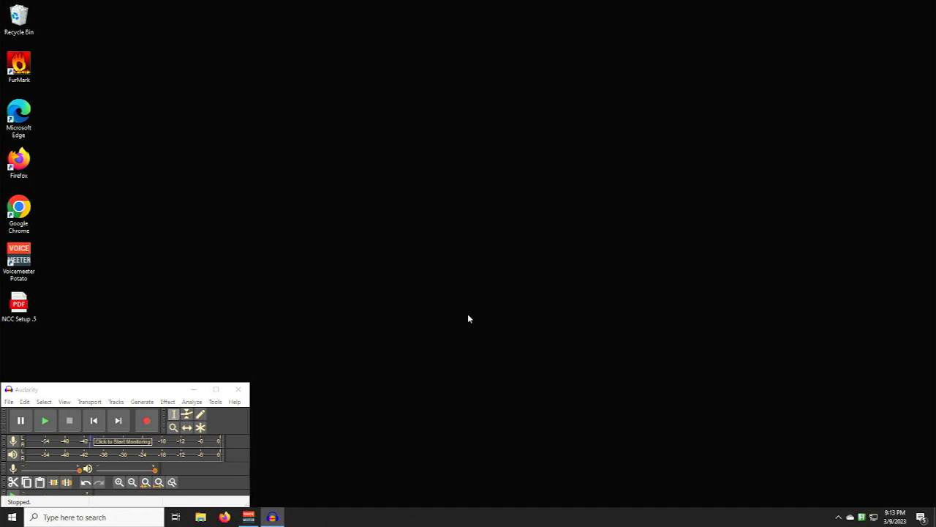
- Move the Edit Metadata Tags dialog into free space and open Documents > Audacity > 2023 > 03 Mar in File Explorer
left_click_drag(241, 188, 316, 172)
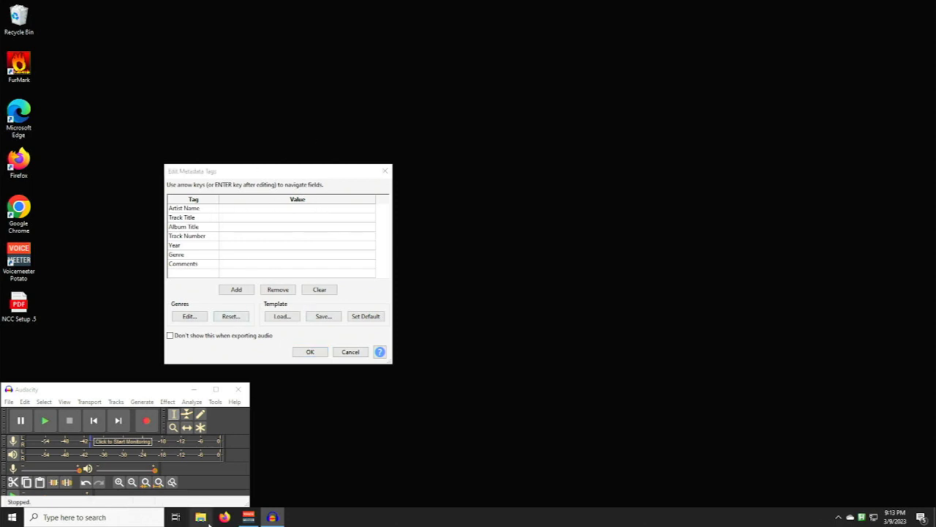
left_click(202, 517)
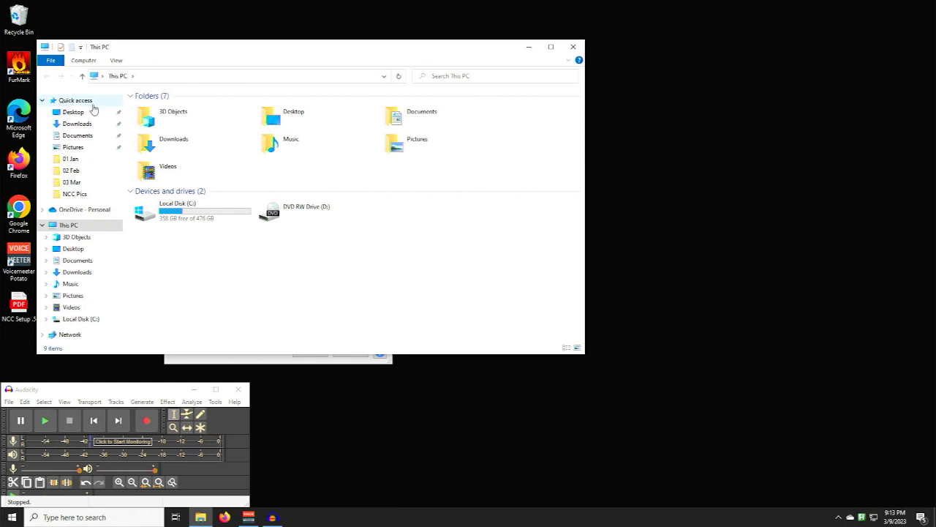
left_click(89, 141)
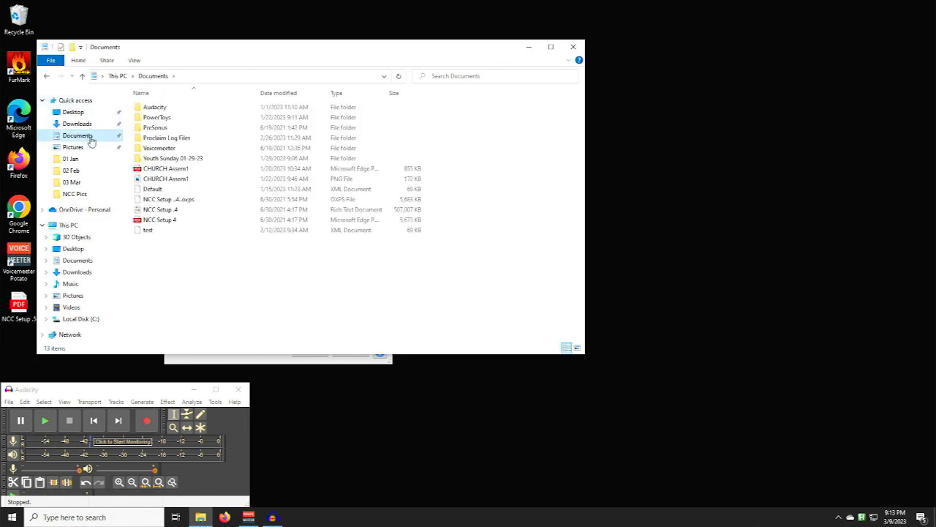
double_click(157, 108)
double_click(150, 127)
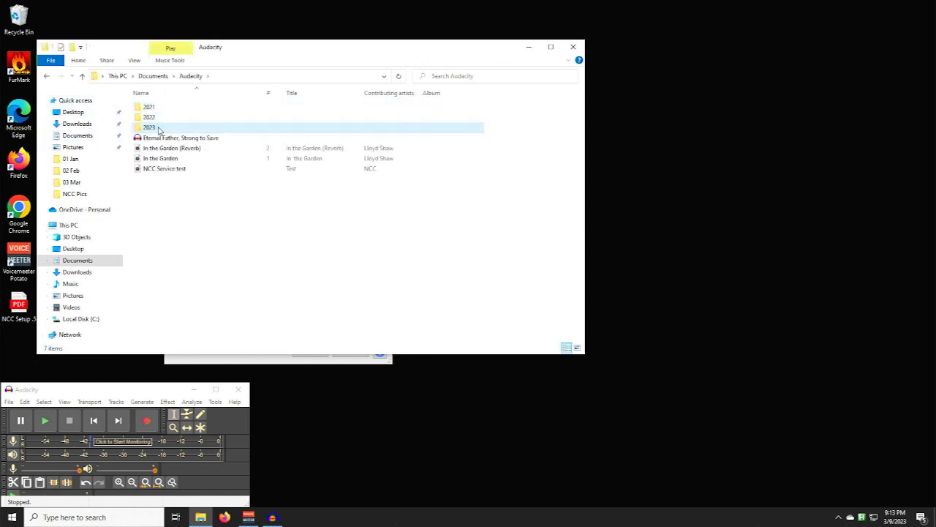
double_click(158, 128)
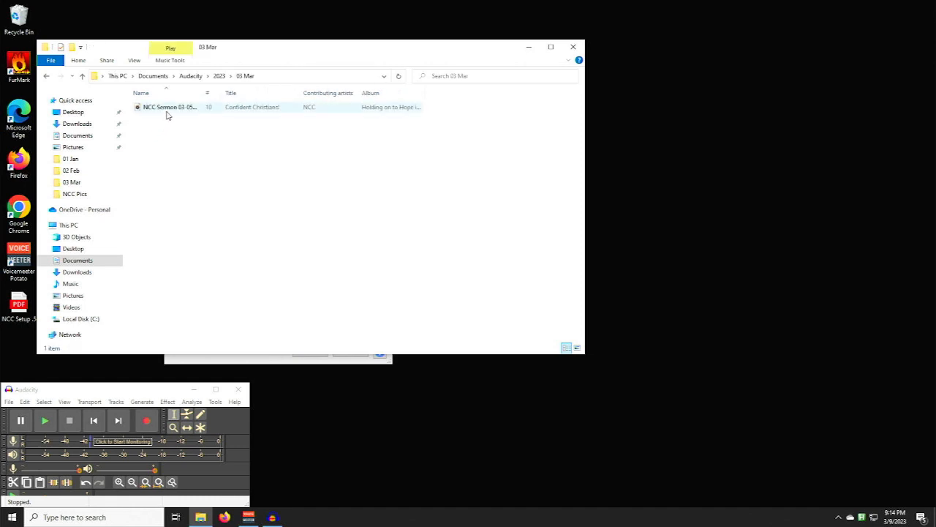
- Show the detailed properties of the NCC Sermon 03-05-23 file beside the Edit Metadata Tags dialog, with File Explorer minimized
right_click(170, 107)
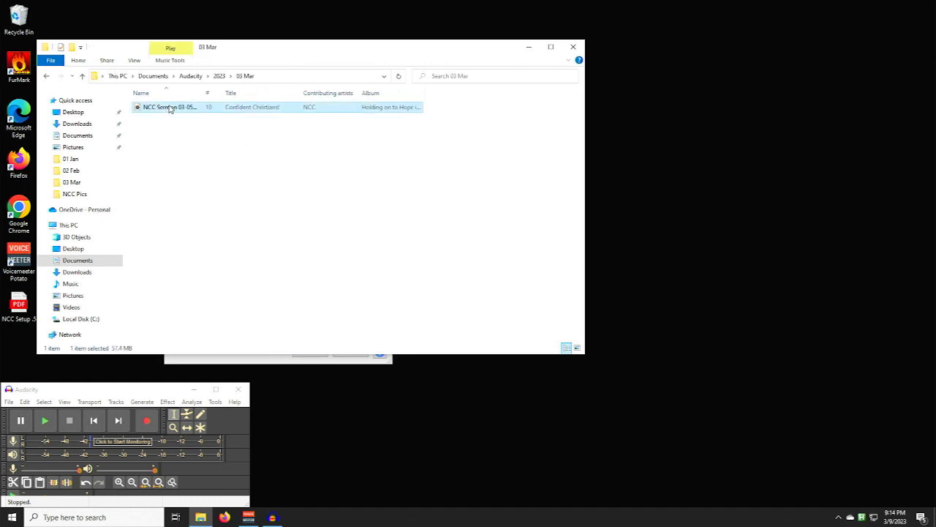
left_click(197, 334)
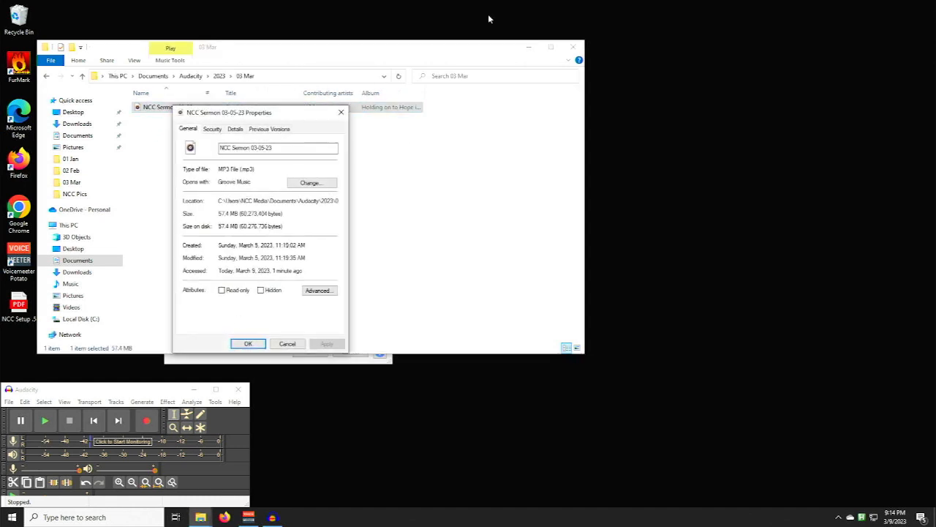
key("Escape")
left_click_drag(465, 53, 433, 77)
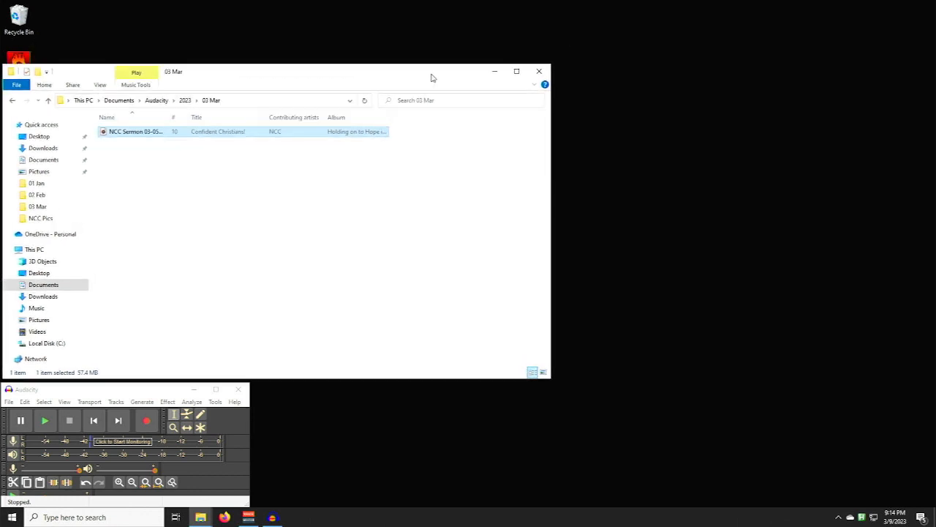
left_click(489, 72)
left_click_drag(290, 116, 539, 131)
left_click(485, 146)
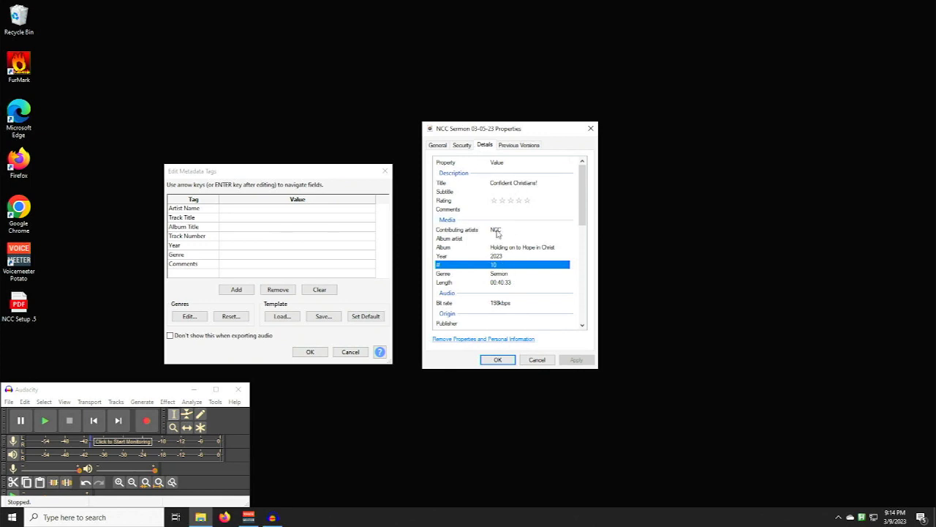
- Set the Artist Name tag to NCC, matching the contributing artist in the earlier sermon's properties
left_click(459, 229)
left_click(498, 229)
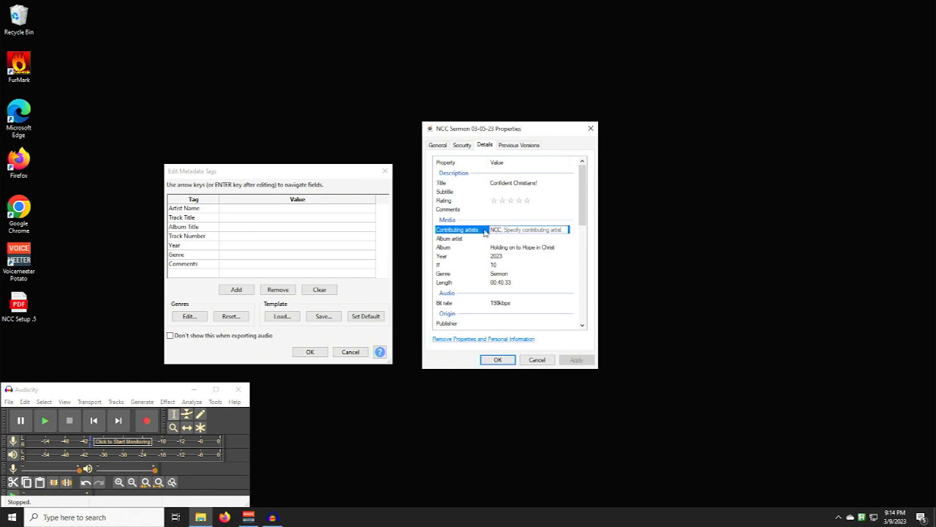
left_click(247, 211)
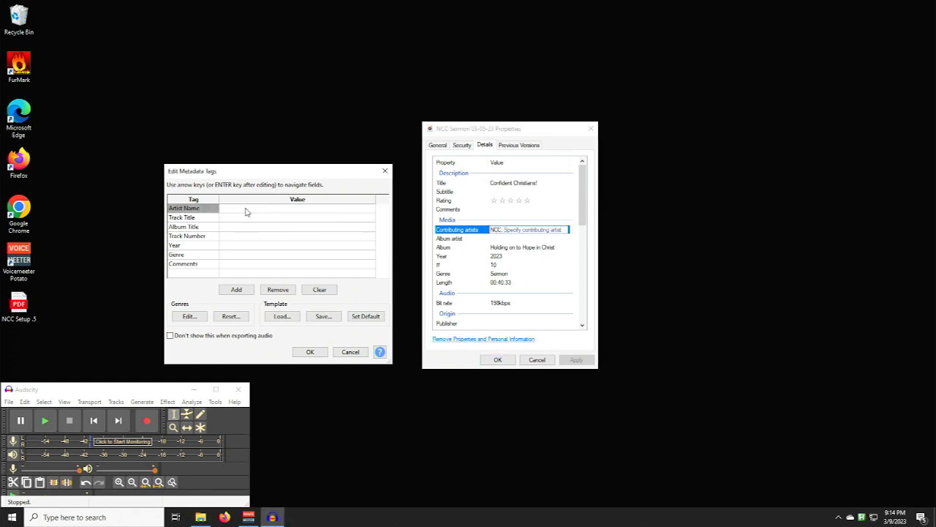
type("NCC")
- Copy the title "Confident Christians!" from the sermon file's properties into the Track Title tag
left_click(245, 219)
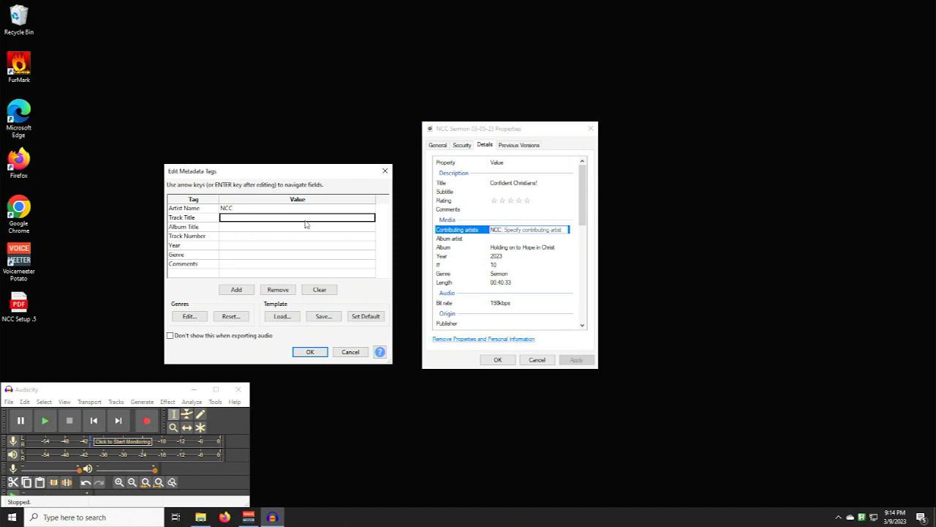
left_click(450, 184)
left_click(523, 182)
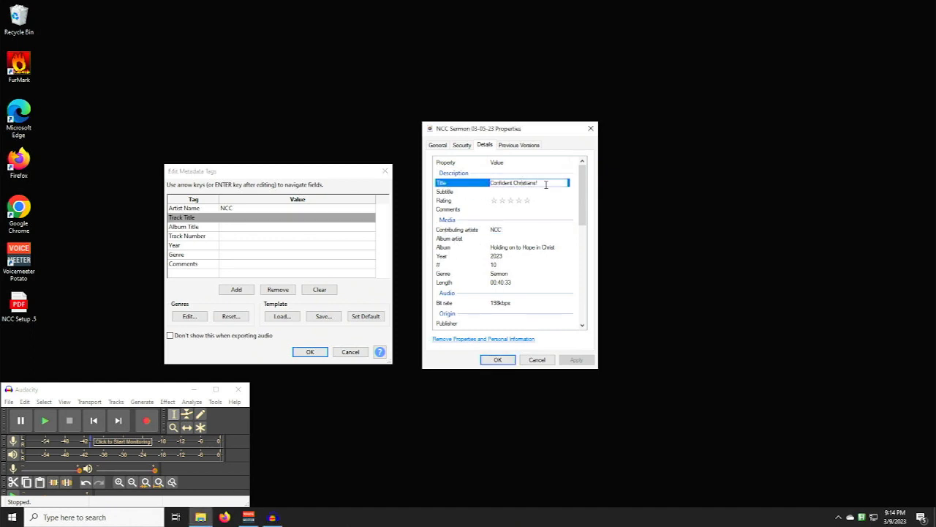
key("ctrl+a")
right_click(516, 184)
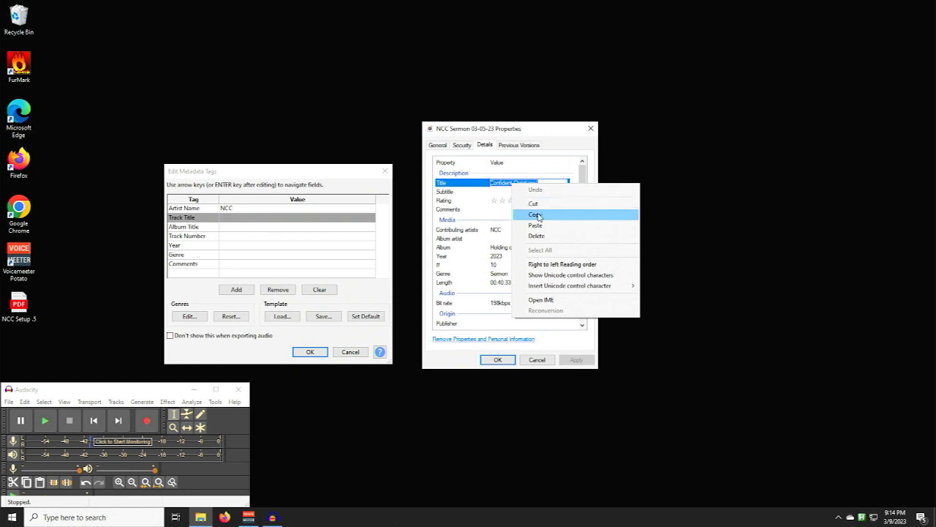
left_click(537, 213)
left_click(270, 218)
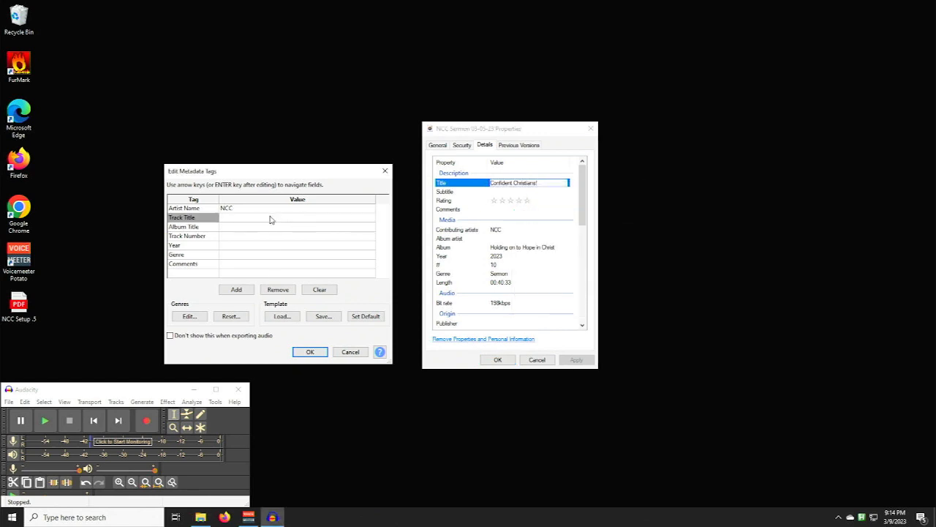
right_click(270, 218)
left_click(297, 259)
- Copy the album name "Holding on to Hope in Christ" from the sermon file's properties into the Album Title tag
left_click(224, 227)
left_click(534, 248)
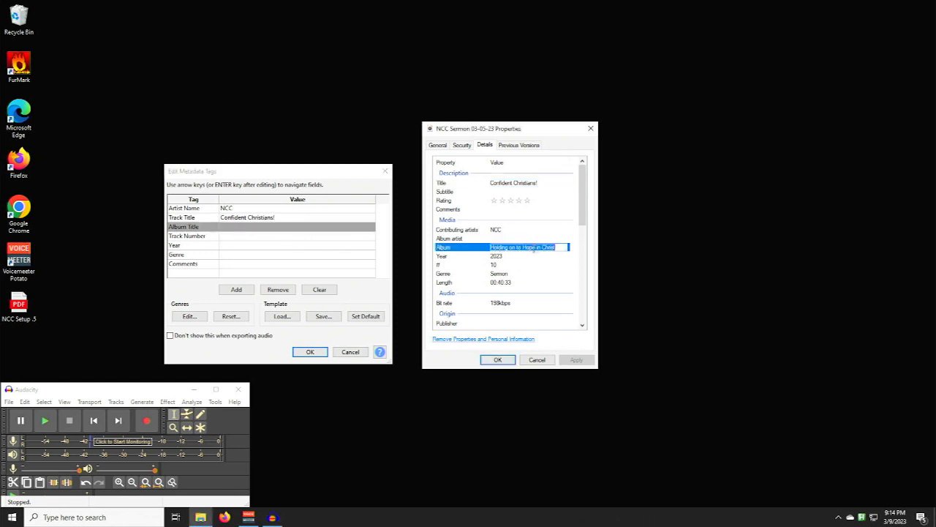
left_click_drag(557, 249, 487, 245)
right_click(534, 249)
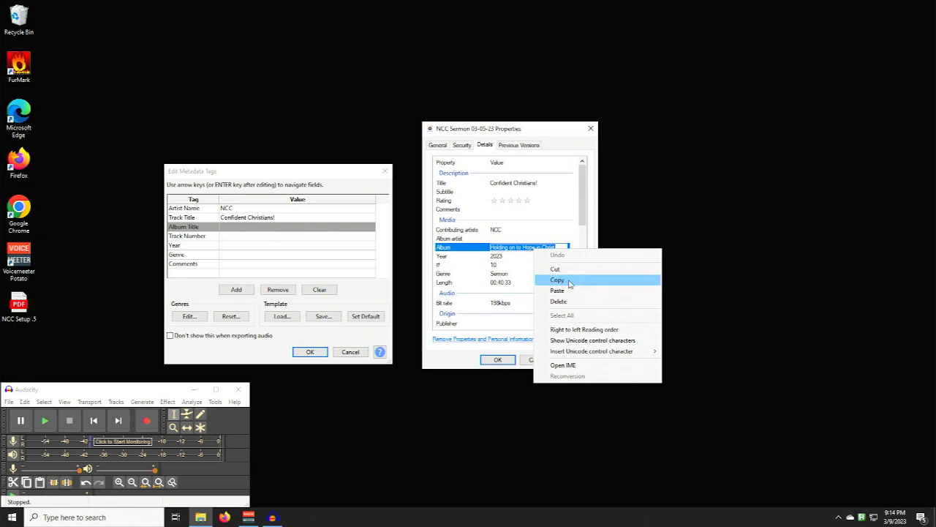
left_click(570, 284)
left_click(261, 231)
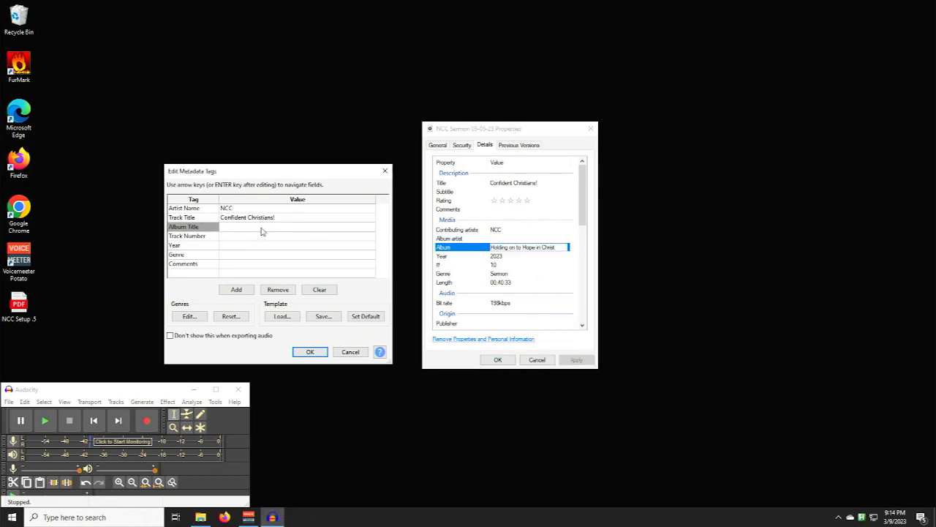
right_click(262, 231)
left_click(296, 269)
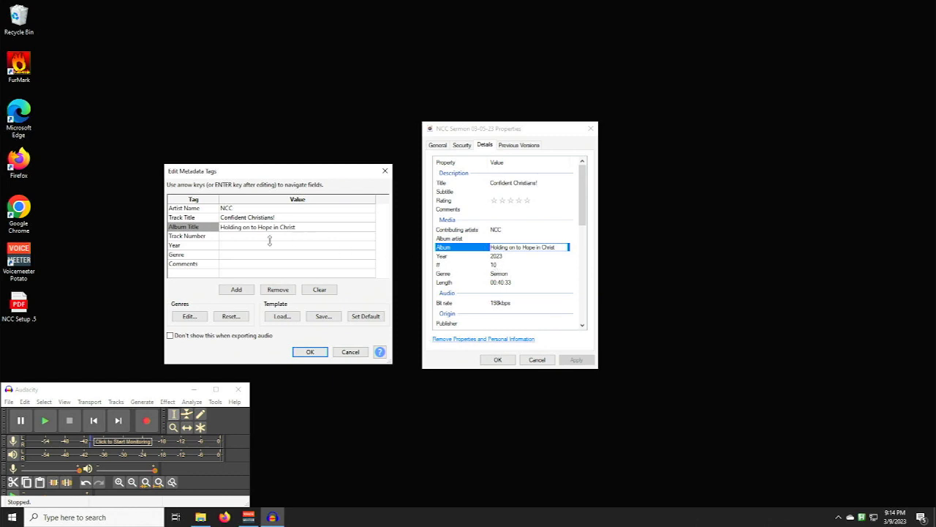
- Set the Track Number tag to 11 and the Year tag to 2023
left_click(270, 238)
type("11")
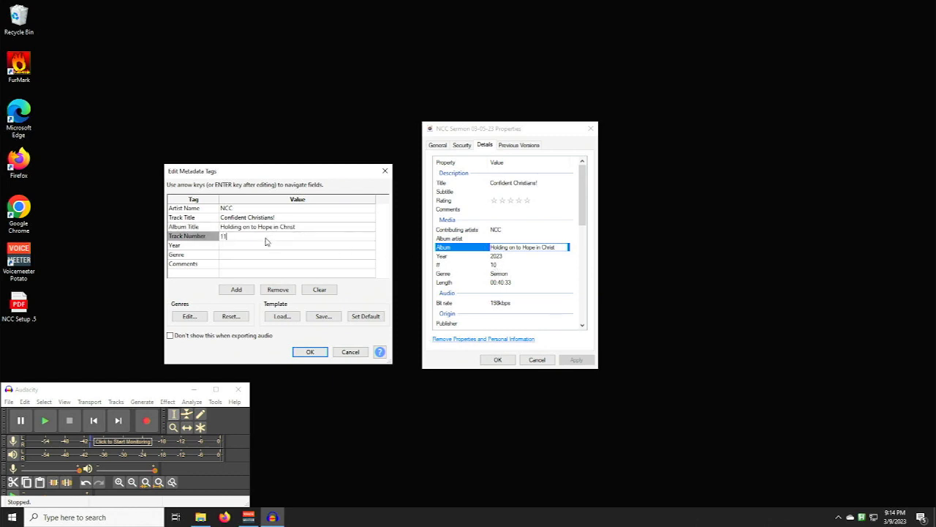
left_click(258, 247)
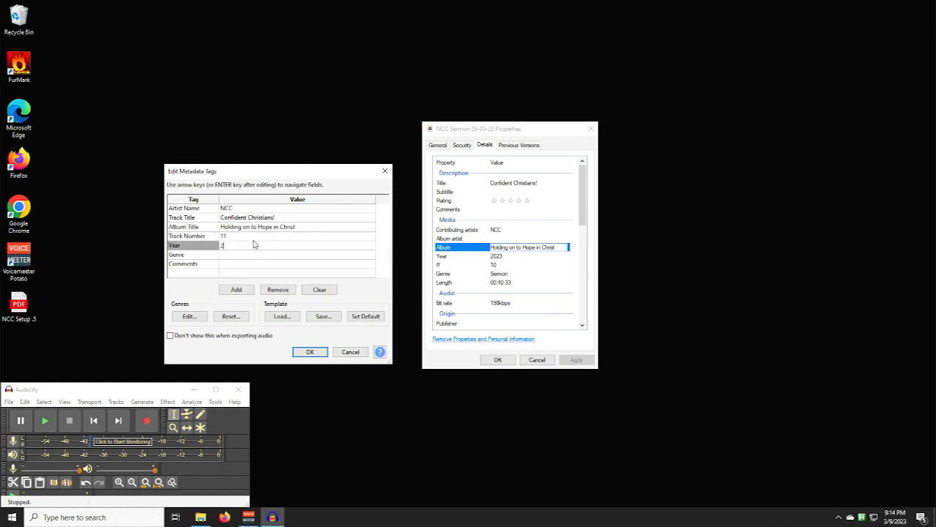
type("2023")
- Set the Genre tag to Sermon, matching the genre in the earlier sermon's properties
left_click(265, 254)
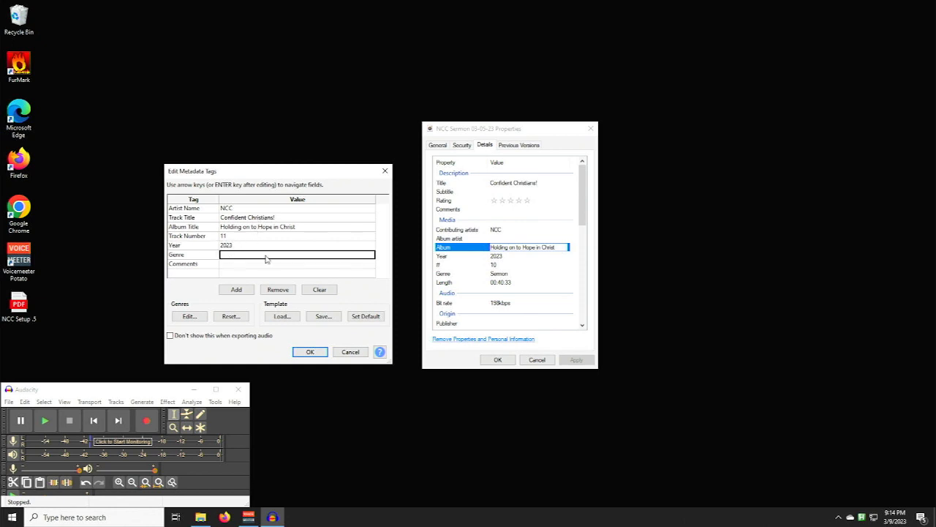
left_click(473, 272)
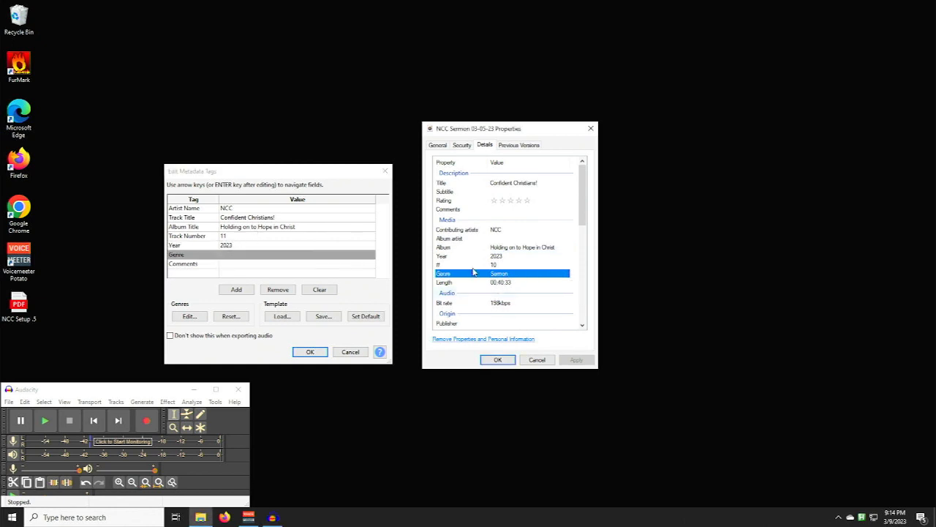
left_click(300, 257)
type("Sermon")
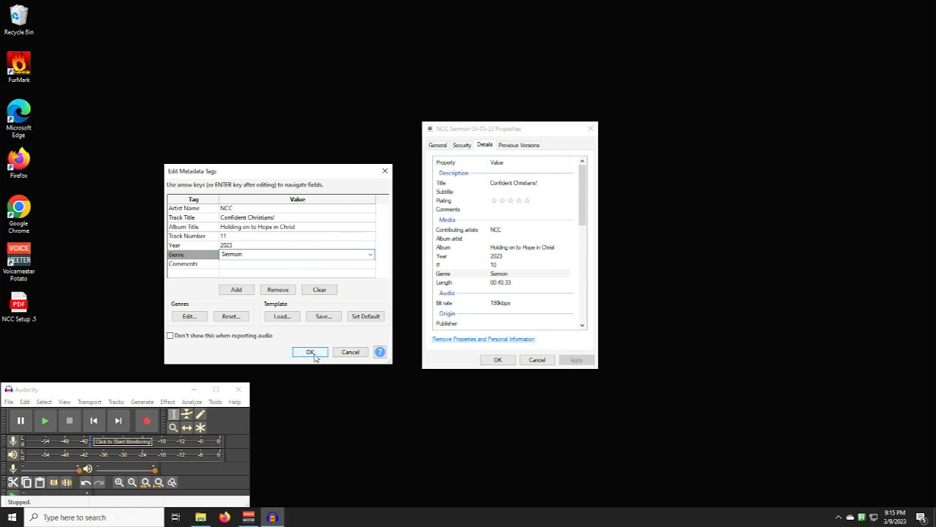
- Cancel the metadata tag editing and close Audacity without saving the untitled project
left_click(350, 352)
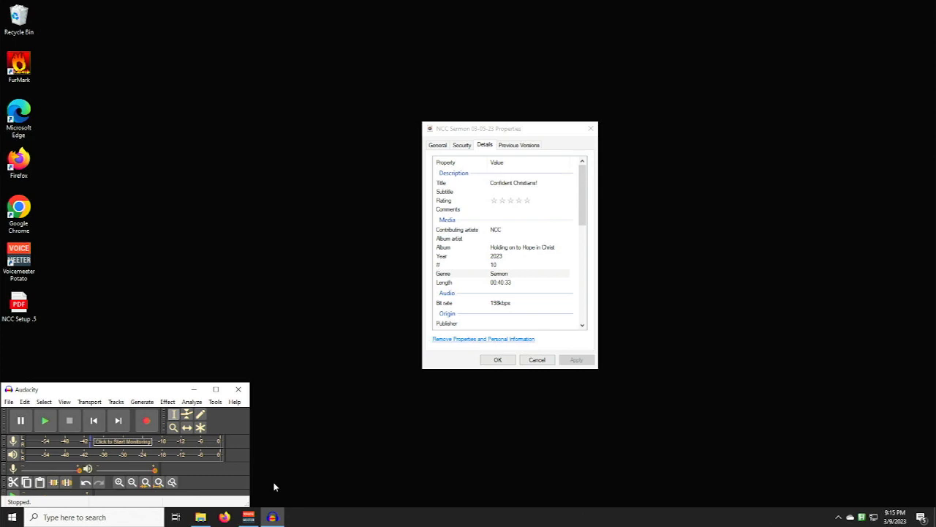
left_click(238, 392)
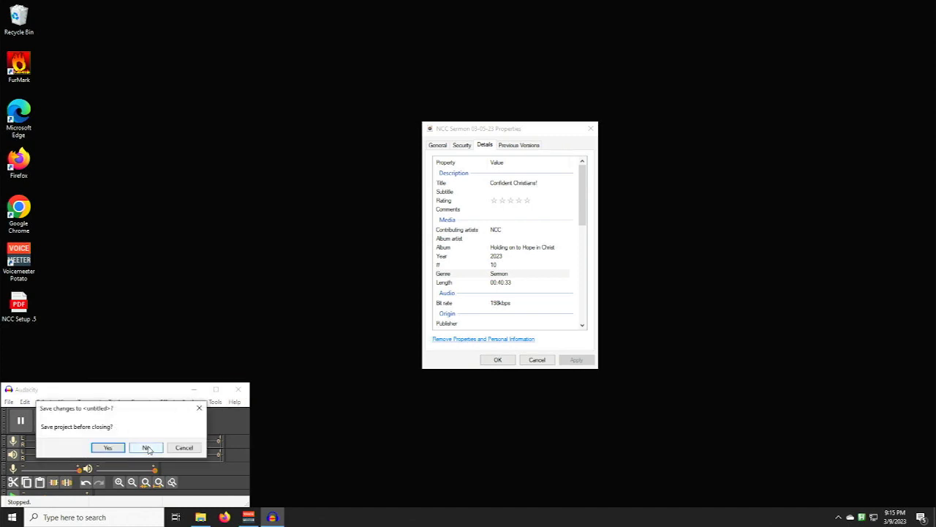
left_click(147, 448)
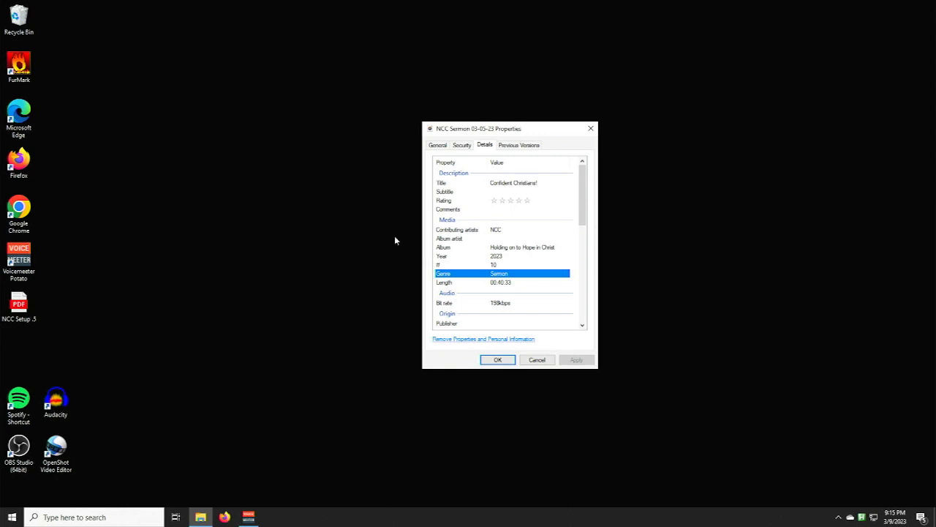
- Close the NCC Sermon 03-05-23 properties window and shut down the computer
left_click(591, 130)
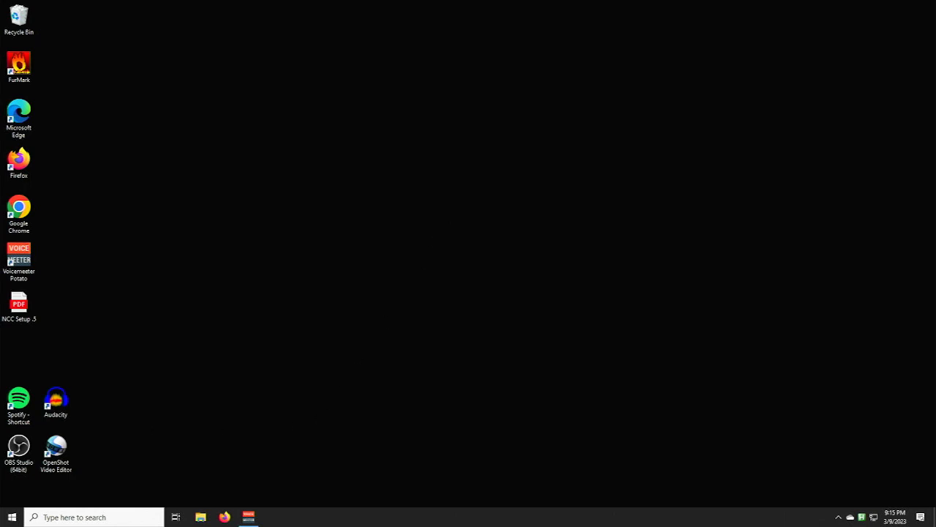
left_click(11, 516)
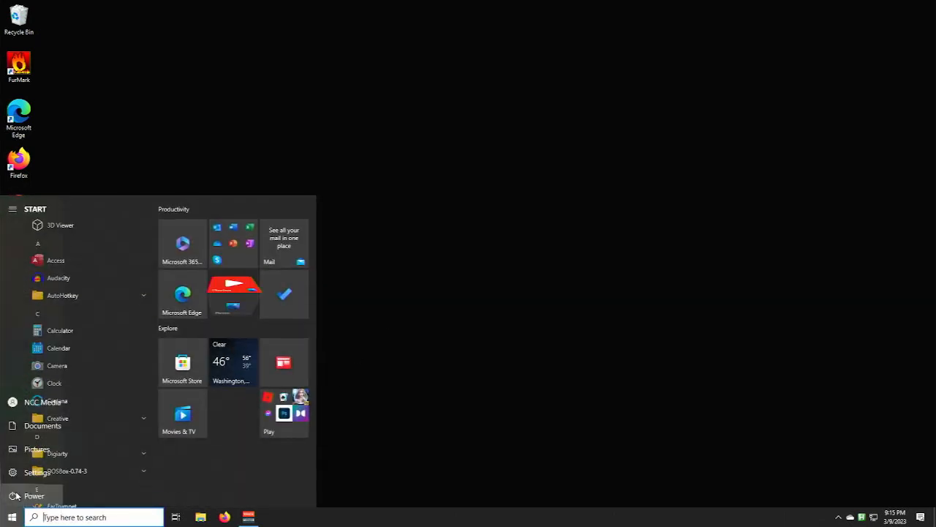
left_click(15, 496)
left_click(54, 458)
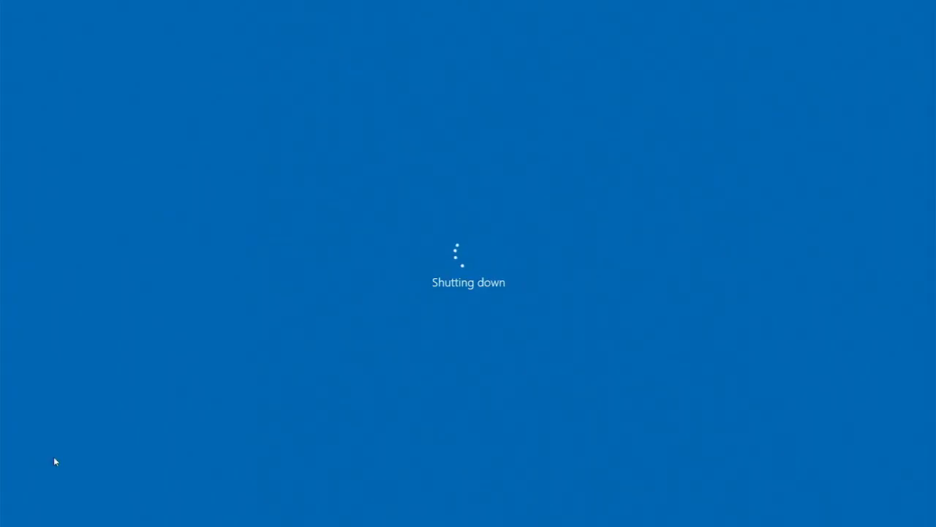